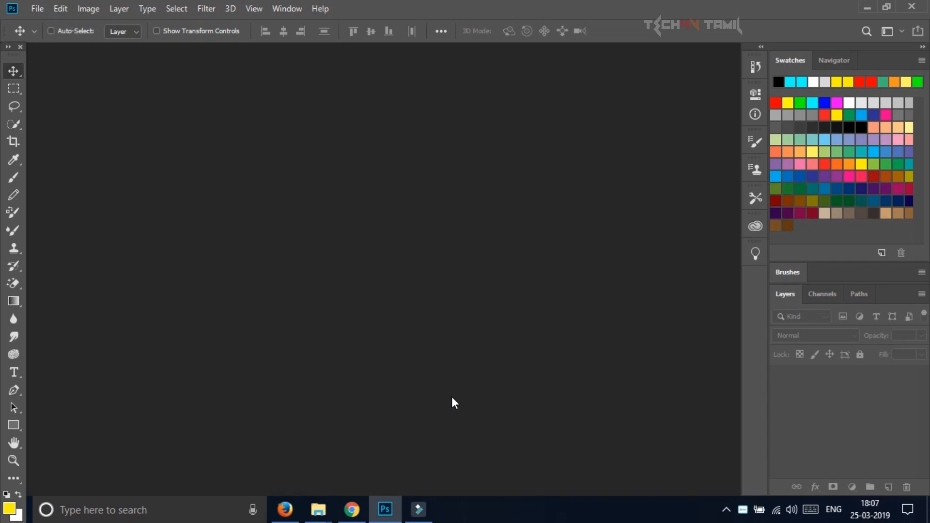
- Switch to Firefox and examine the banner layout on the Tech4v Tamil YouTube channel page
{"action": "left_click", "coordinate": [285, 509]}
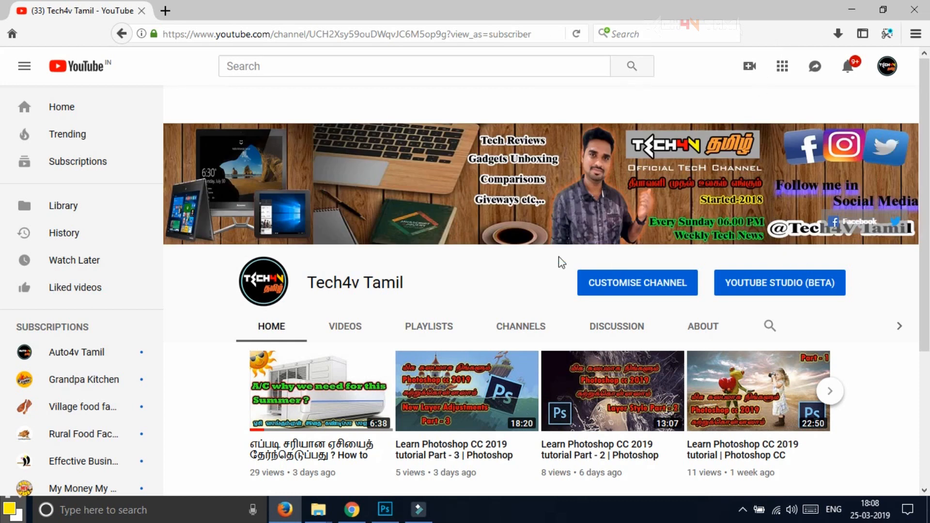
{"action": "mouse_move", "coordinate": [284, 178]}
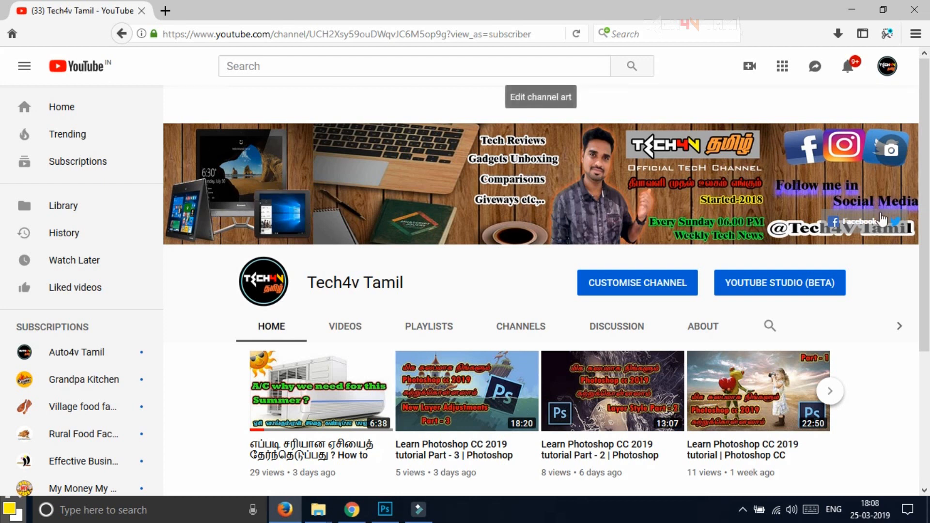
{"action": "mouse_move", "coordinate": [371, 223]}
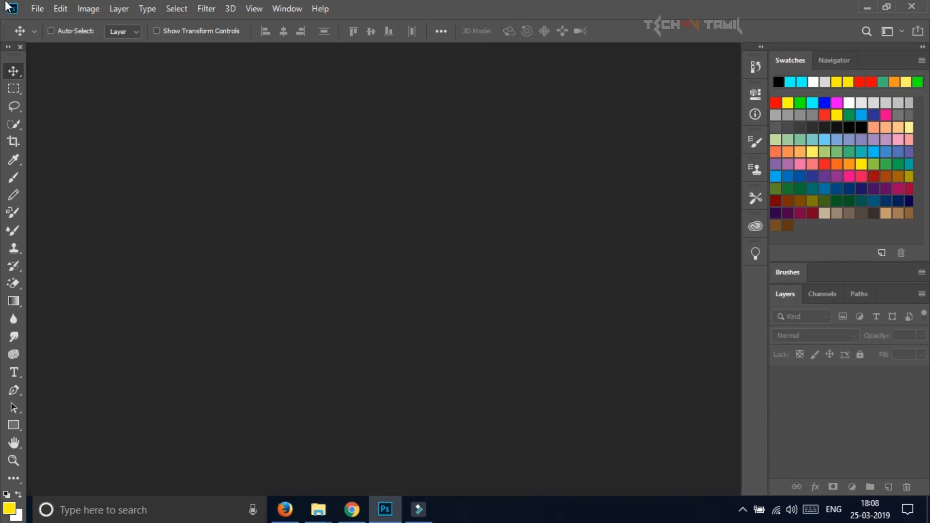
- Create a new document 2560 pixels wide and 1440 pixels high in Photoshop
{"action": "left_click", "coordinate": [38, 9]}
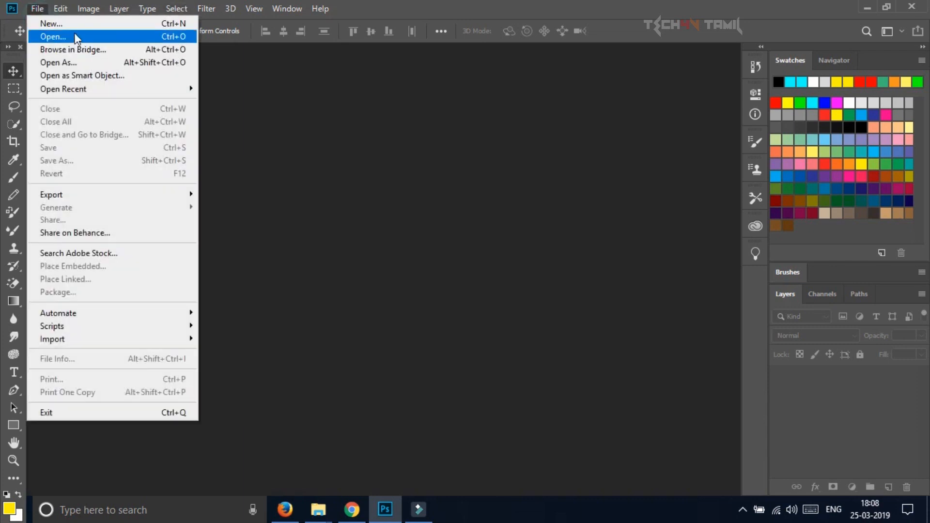
{"action": "left_click", "coordinate": [68, 27]}
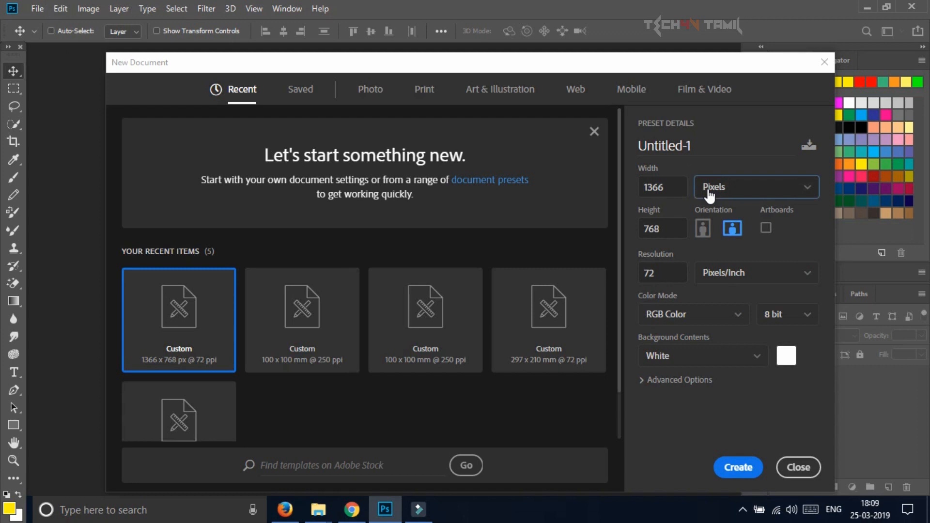
{"action": "left_click", "coordinate": [675, 187]}
{"action": "left_click", "coordinate": [673, 185]}
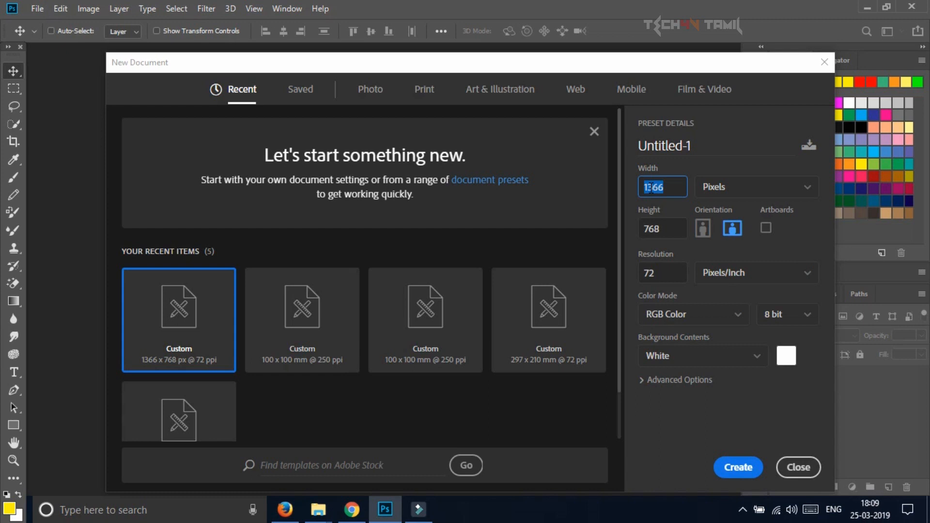
{"action": "key", "text": "BackSpace"}
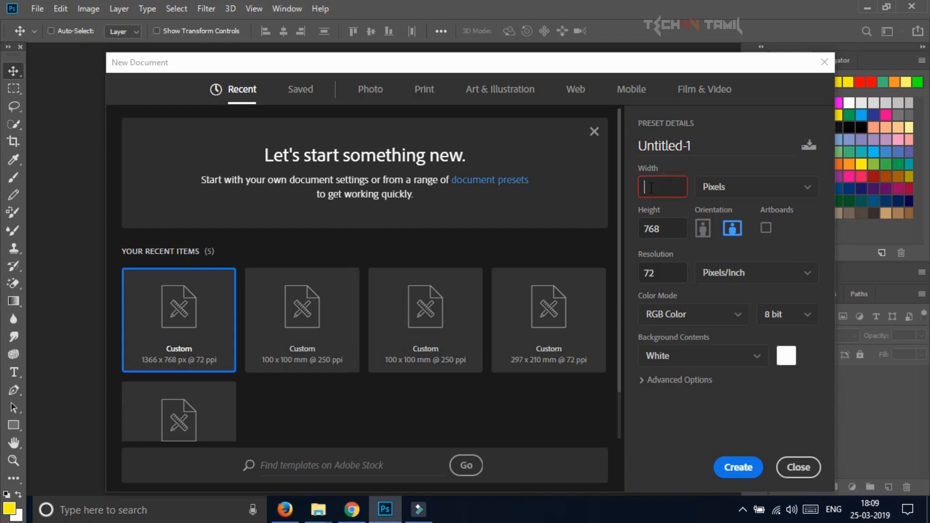
{"action": "type", "text": "2560"}
{"action": "left_click", "coordinate": [664, 234]}
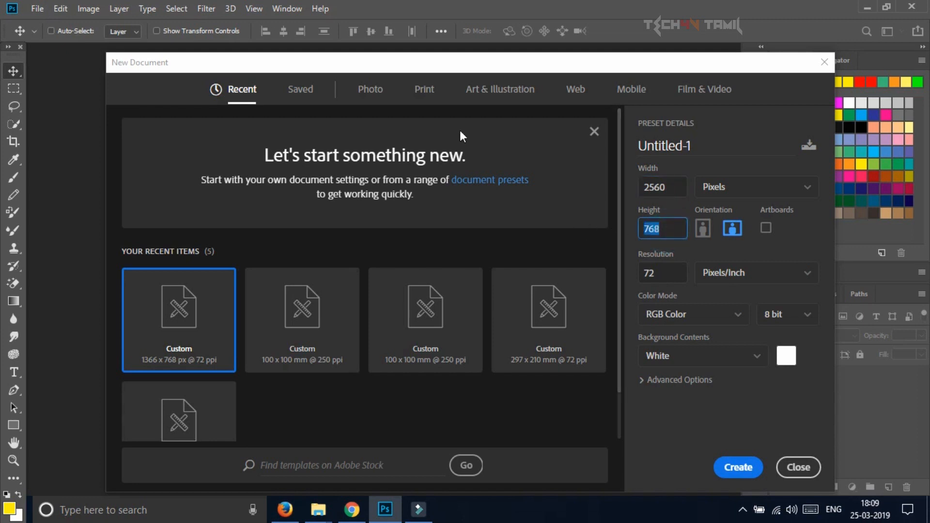
{"action": "type", "text": "1440"}
{"action": "left_click", "coordinate": [742, 468]}
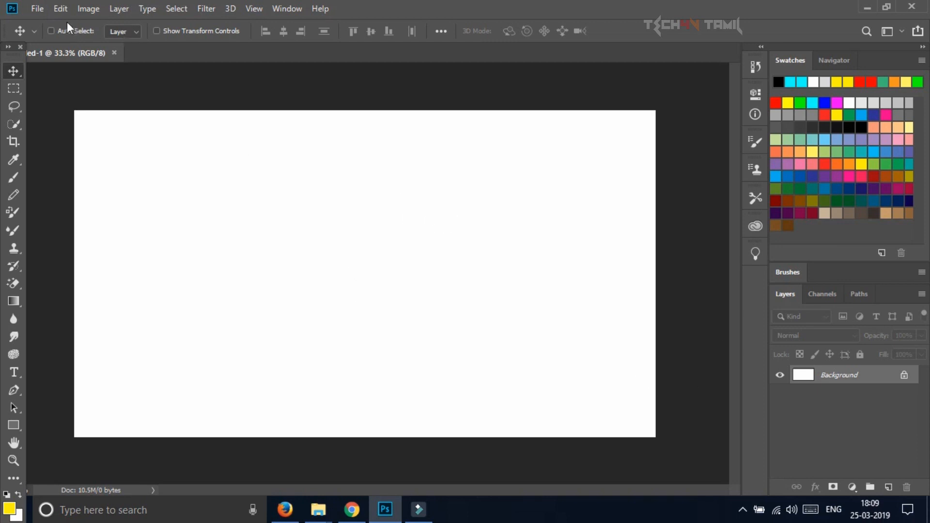
- Place the image "Tech Thumbinals Edited 3.jpg" in the new document and scale it to fill the whole canvas
{"action": "left_click", "coordinate": [38, 8]}
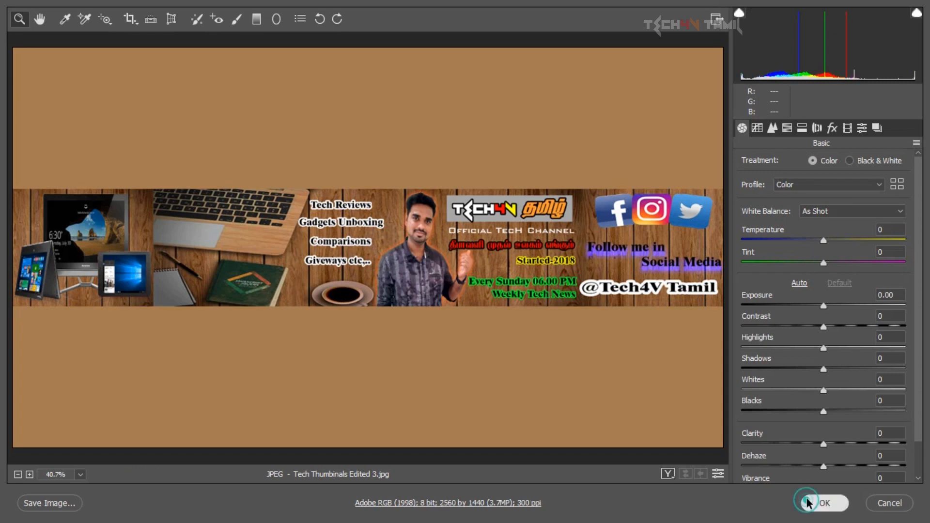
{"action": "left_click", "coordinate": [823, 502]}
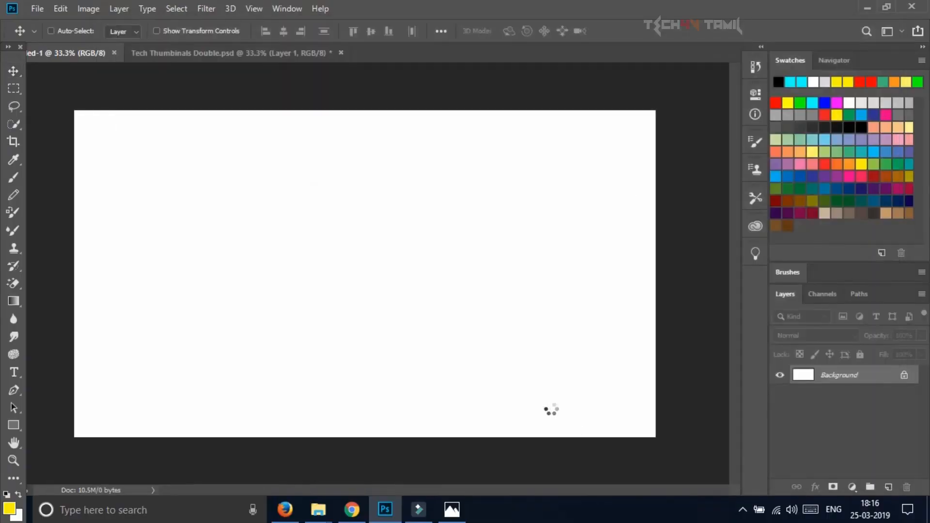
{"action": "left_click_drag", "start_coordinate": [442, 273], "coordinate": [655, 276]}
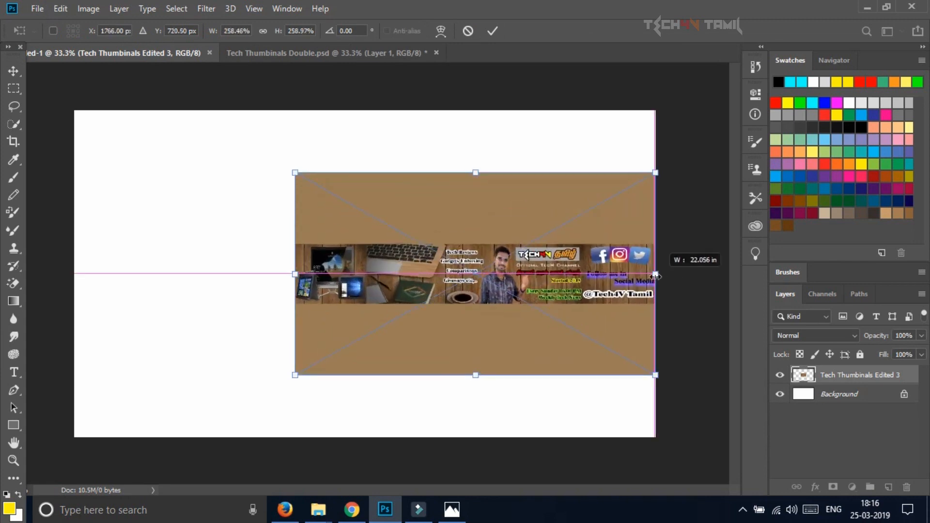
{"action": "left_click_drag", "start_coordinate": [290, 272], "coordinate": [74, 273]}
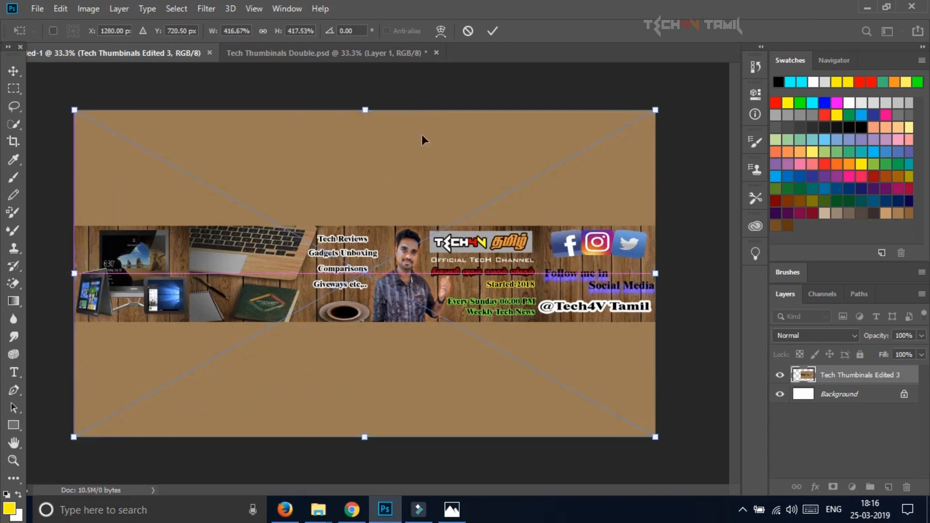
{"action": "left_click", "coordinate": [493, 30]}
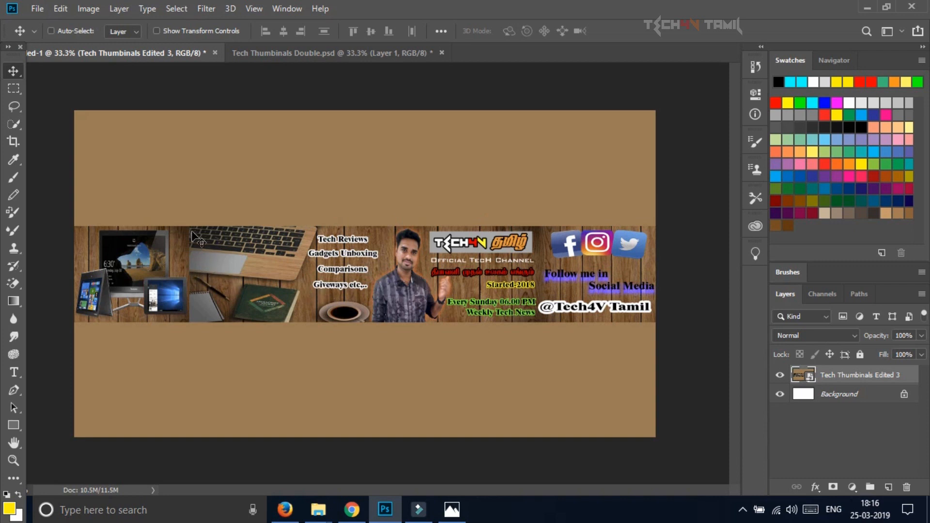
{"action": "left_click_drag", "start_coordinate": [194, 233], "coordinate": [243, 250]}
- Add the text "DESKTOP MAX SIZE - 2560X423" at 72 pt in the upper-left area of the canvas
{"action": "left_click", "coordinate": [15, 372]}
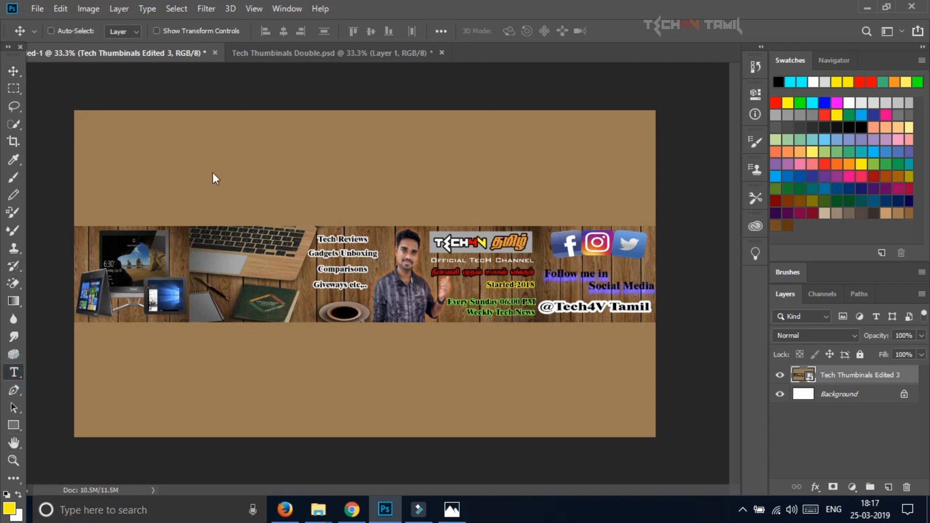
{"action": "left_click", "coordinate": [112, 145]}
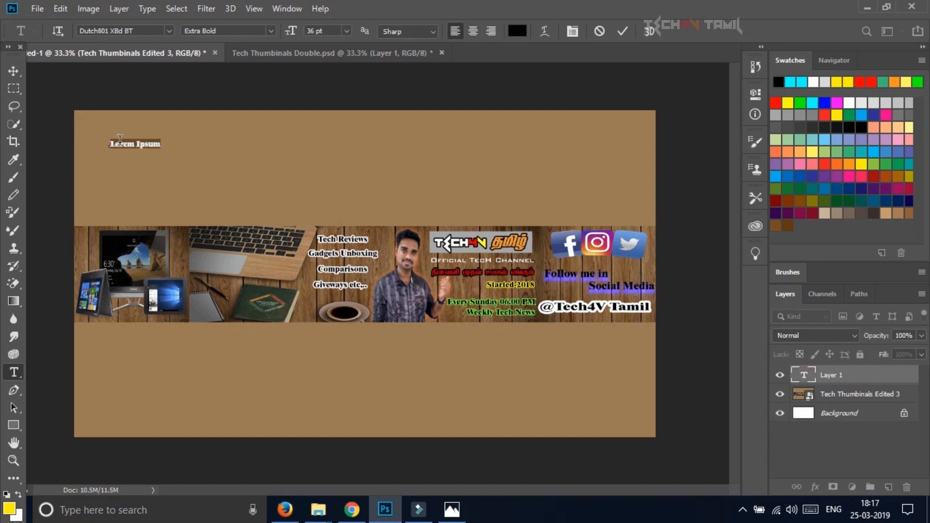
{"action": "key", "text": "BackSpace"}
{"action": "type", "text": "MAX SIZE -"}
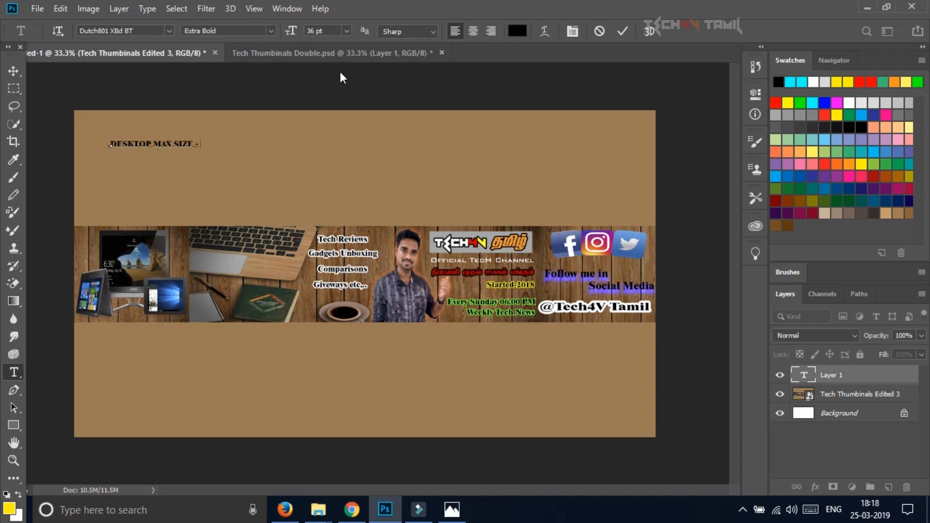
{"action": "type", "text": "2560X423"}
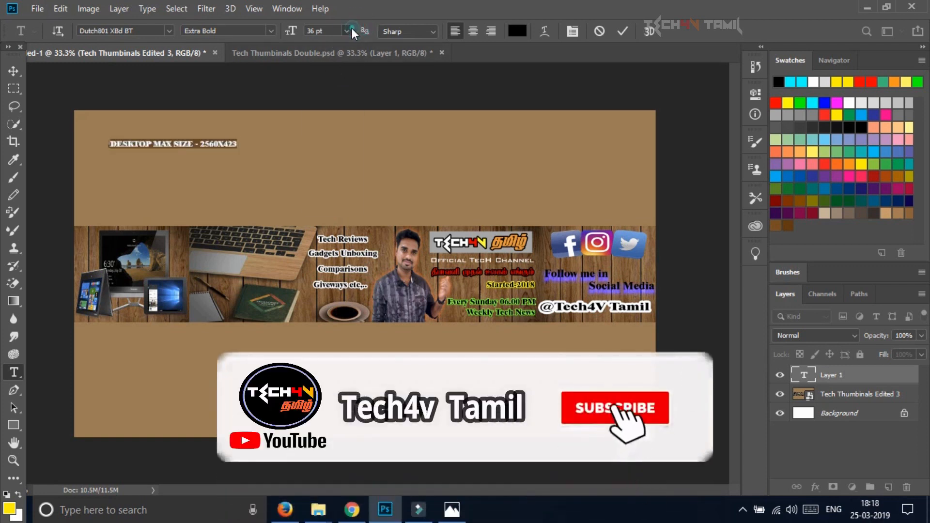
{"action": "left_click", "coordinate": [347, 31]}
{"action": "left_click", "coordinate": [336, 204]}
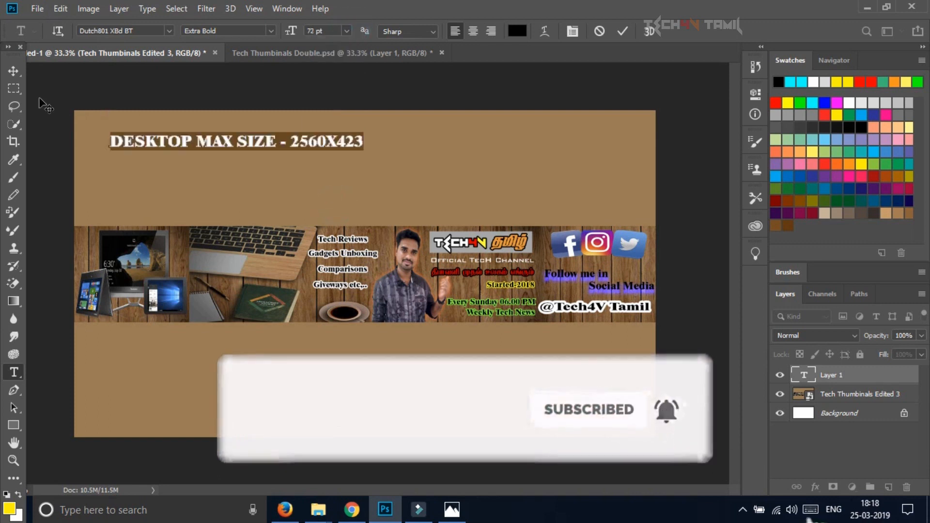
{"action": "left_click", "coordinate": [11, 74]}
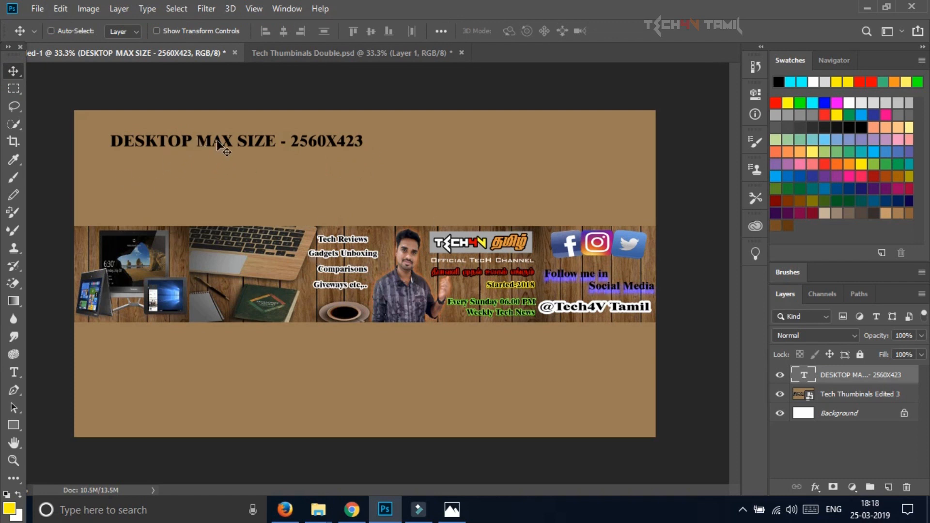
- Duplicate the desktop size label below and to the right, and replace the word DESKTOP in the copy with TABLET
{"action": "left_click_drag", "start_coordinate": [218, 144], "coordinate": [309, 174]}
{"action": "left_click", "coordinate": [19, 378]}
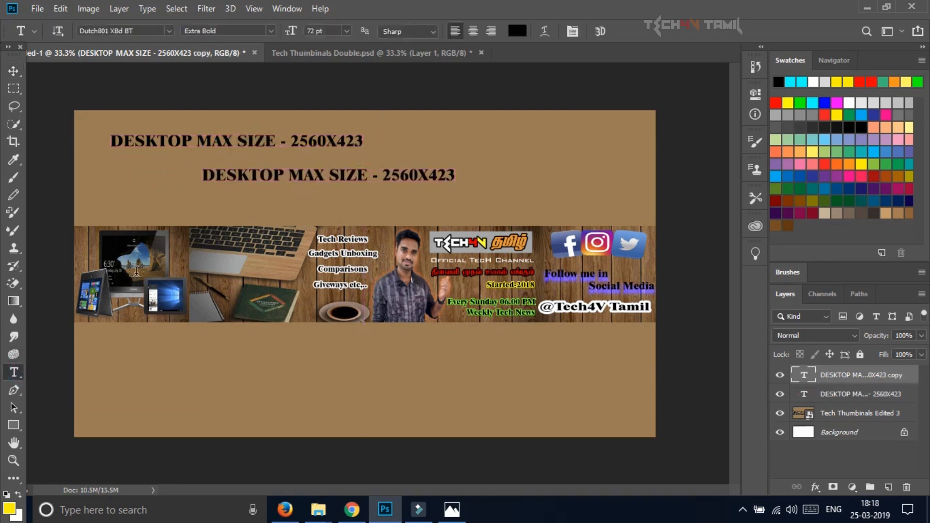
{"action": "left_click", "coordinate": [276, 175]}
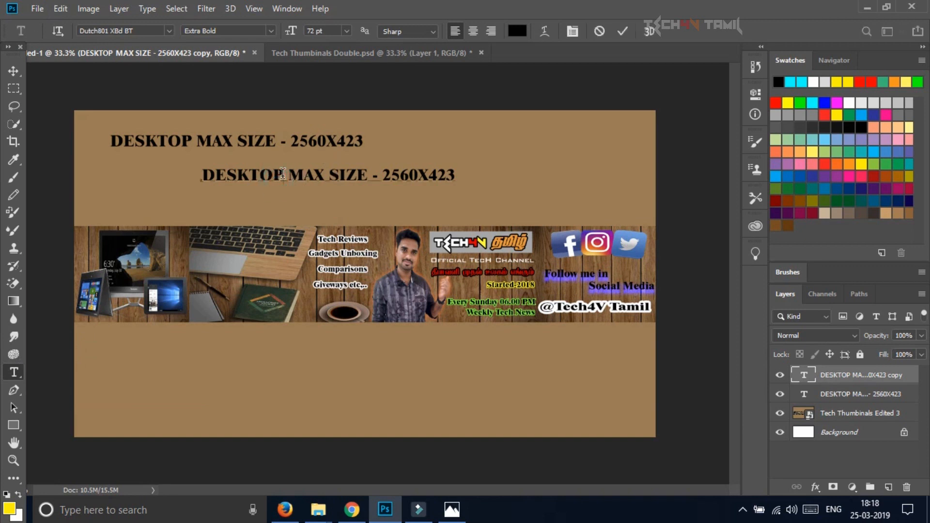
{"action": "left_click_drag", "start_coordinate": [286, 176], "coordinate": [192, 179]}
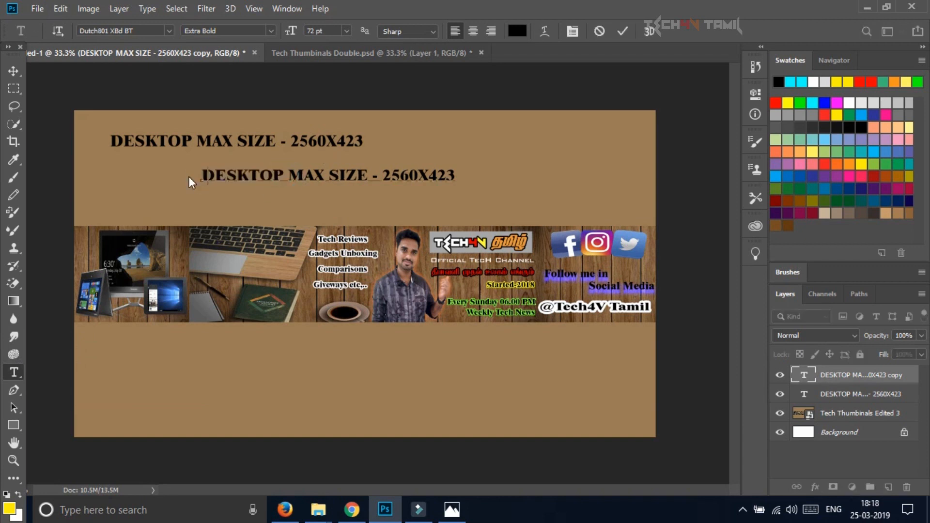
{"action": "type", "text": "tABL"}
{"action": "key", "text": "Delete"}
{"action": "key", "text": "Delete"}
{"action": "key", "text": "BackSpace"}
{"action": "key", "text": "BackSpace"}
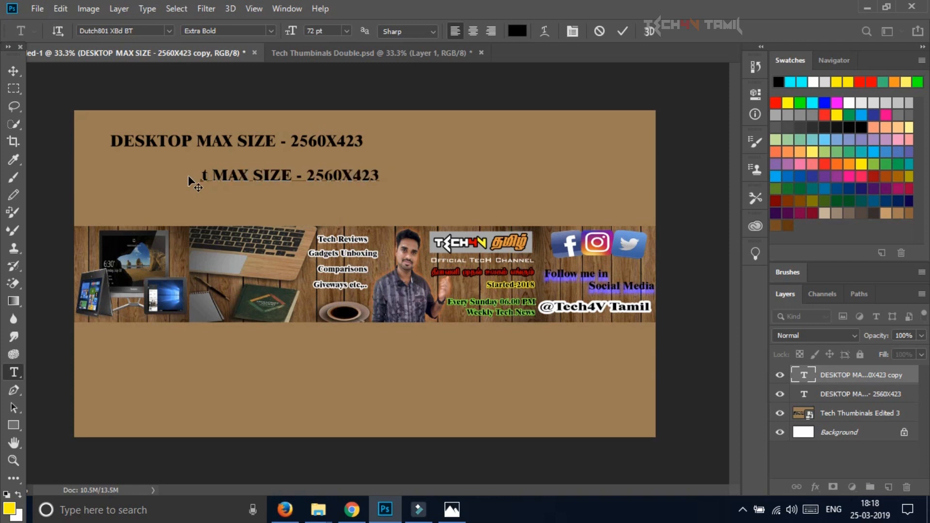
{"action": "type", "text": "TABLET S"}
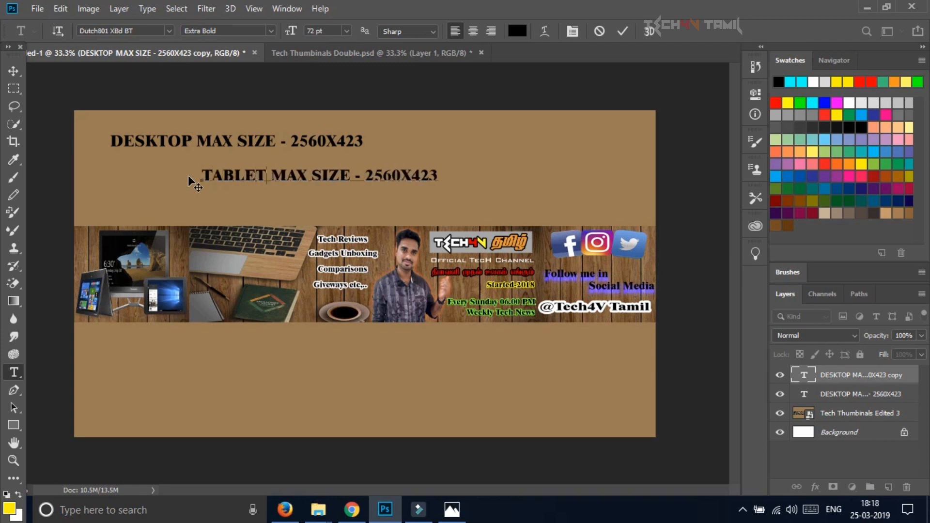
{"action": "key", "text": "BackSpace"}
{"action": "key", "text": "BackSpace"}
- Change the width in the tablet label so that it reads "TABLET MAX SIZE - 1855X423"
{"action": "left_click_drag", "start_coordinate": [402, 177], "coordinate": [366, 177]}
{"action": "left_click", "coordinate": [363, 177]}
{"action": "type", "text": "1855"}
{"action": "left_click", "coordinate": [21, 71]}
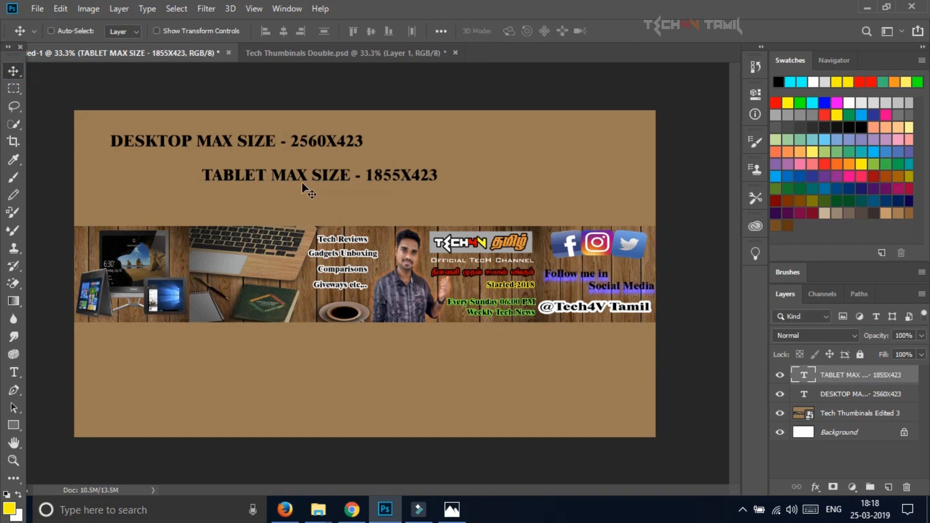
- Make a third label from a copy of the tablet label, reading "DES.TOP MINI & MOB MAX SIZE - 1855X423", positioned just above the banner strip
{"action": "left_click_drag", "start_coordinate": [319, 187], "coordinate": [468, 202]}
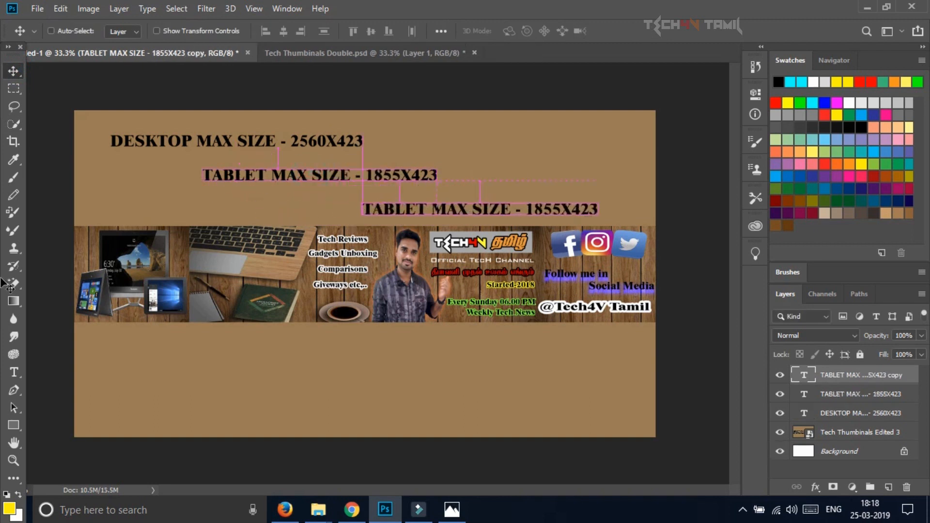
{"action": "left_click", "coordinate": [13, 372]}
{"action": "left_click_drag", "start_coordinate": [561, 209], "coordinate": [540, 209]}
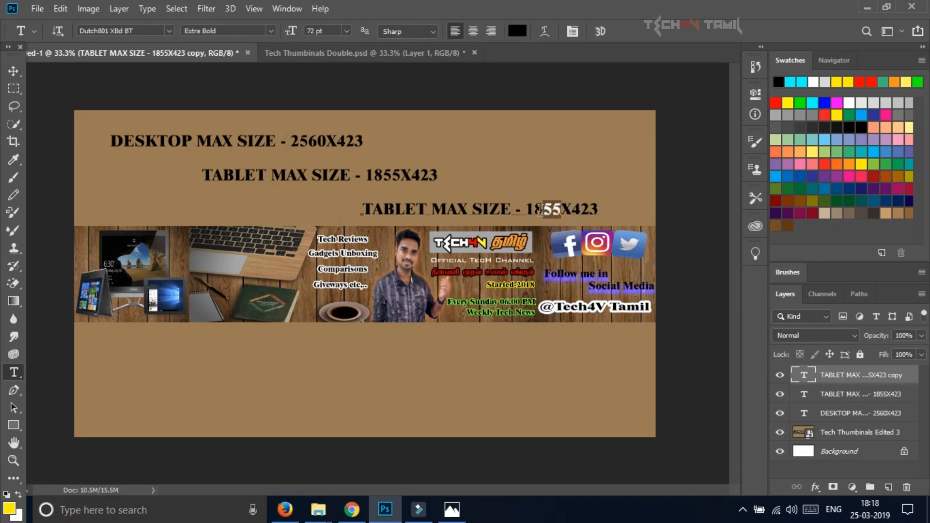
{"action": "left_click_drag", "start_coordinate": [427, 210], "coordinate": [365, 211]}
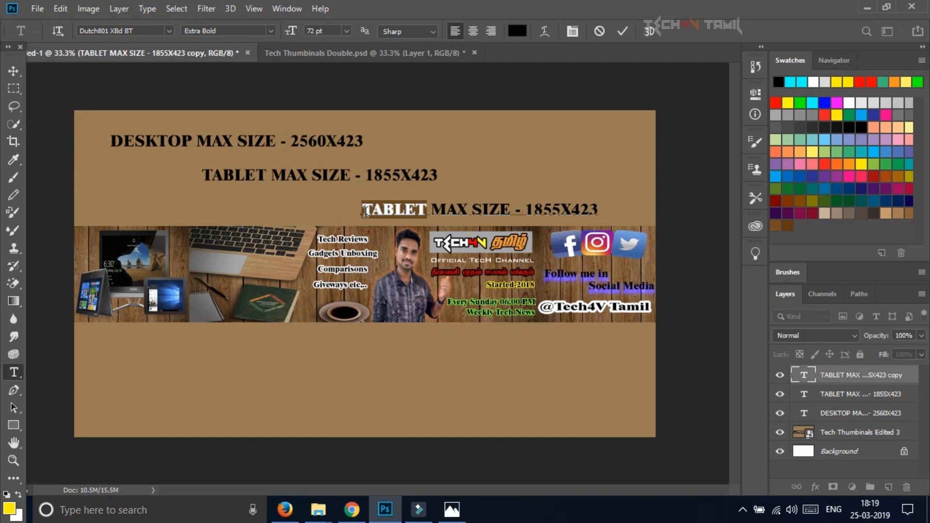
{"action": "type", "text": "DES"}
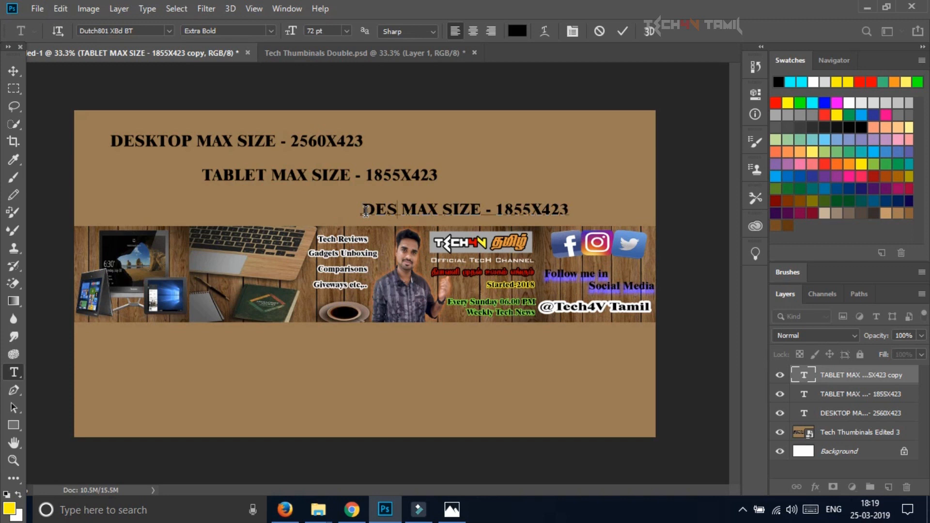
{"action": "type", "text": ".TOP MI"}
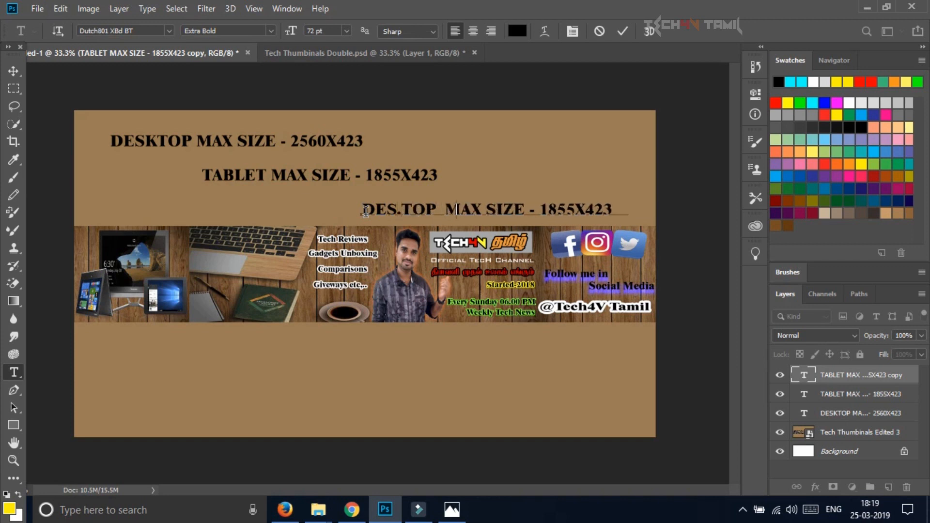
{"action": "type", "text": "NI "}
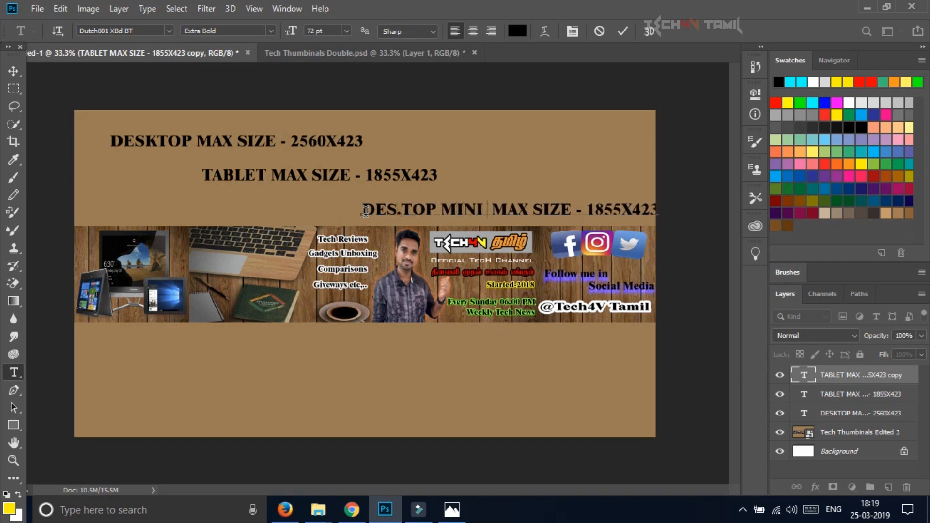
{"action": "type", "text": "@"}
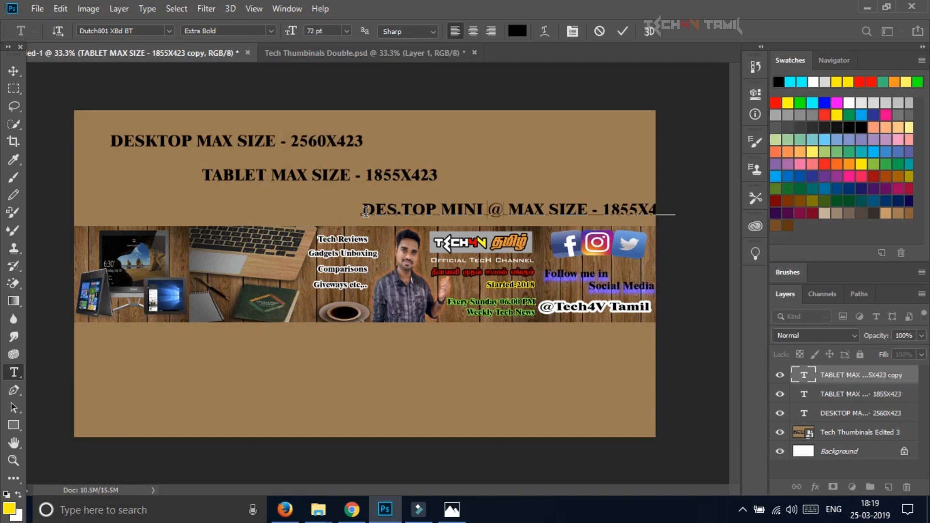
{"action": "key", "text": "BackSpace"}
{"action": "type", "text": "& MOB"}
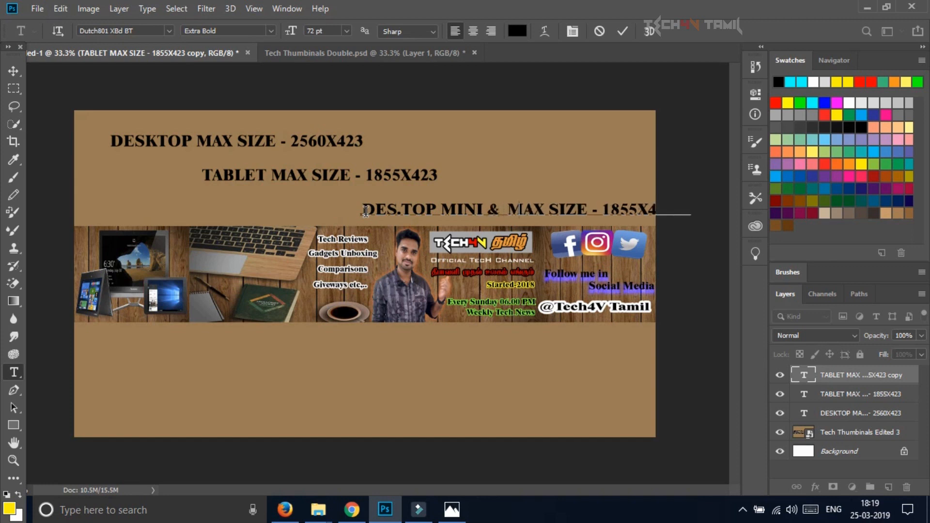
{"action": "left_click", "coordinate": [13, 70]}
{"action": "left_click_drag", "start_coordinate": [591, 209], "coordinate": [399, 210]}
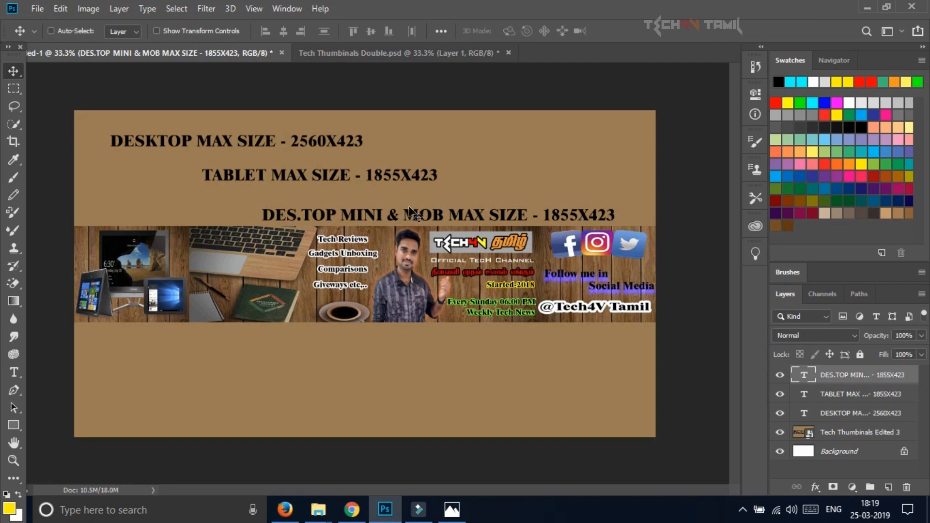
- Nudge the DES.TOP MINI & MOB label slightly up and place a copy of it below the banner strip
{"action": "left_click_drag", "start_coordinate": [418, 216], "coordinate": [417, 210]}
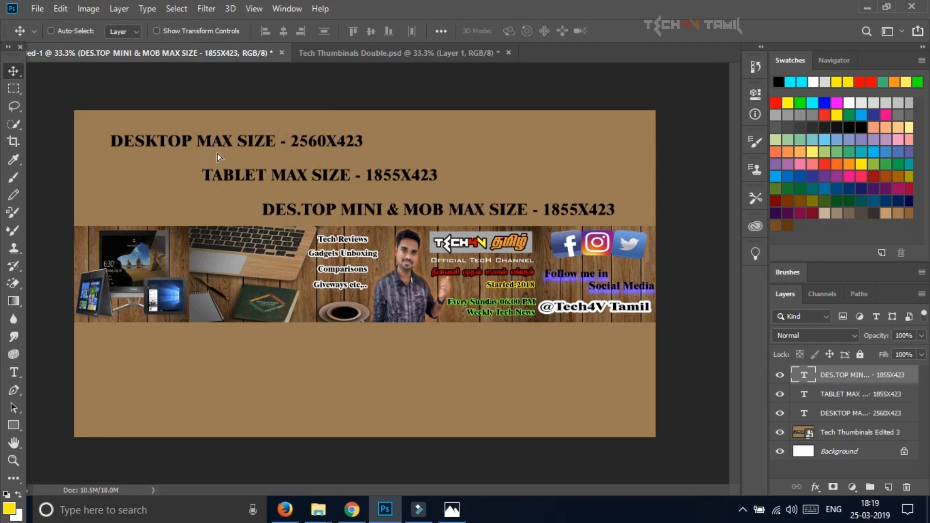
{"action": "left_click_drag", "start_coordinate": [217, 153], "coordinate": [101, 317]}
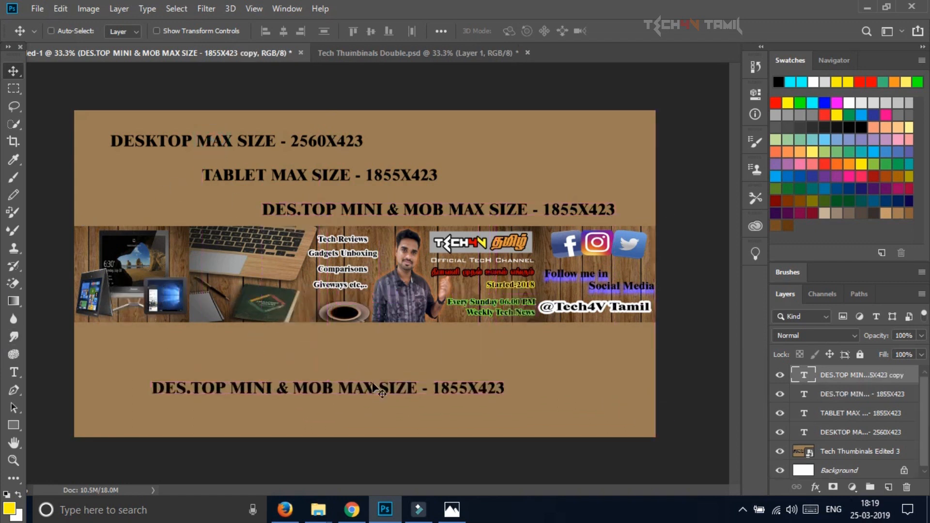
{"action": "left_click_drag", "start_coordinate": [372, 382], "coordinate": [389, 372]}
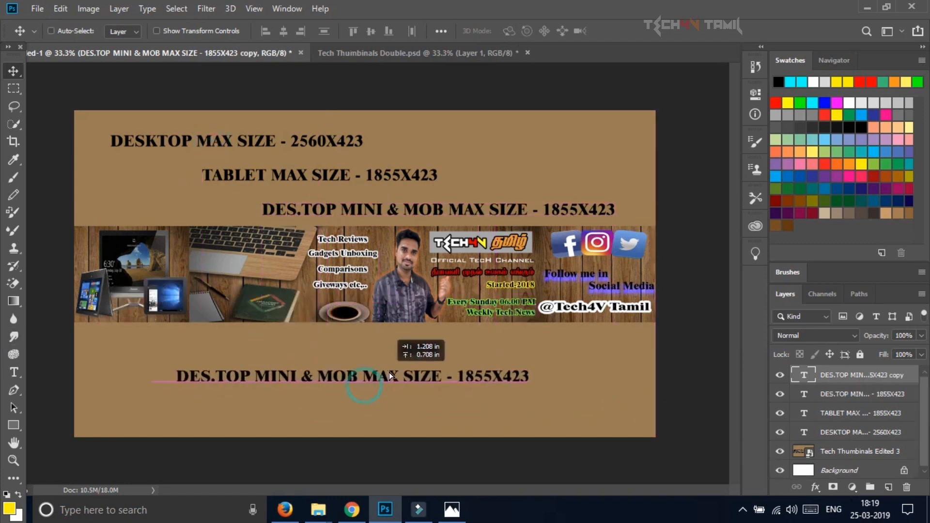
- Replace the words "DES.TOP MINI & MOB" in the copied label below the banner with "TV"
{"action": "left_click", "coordinate": [13, 372]}
{"action": "left_click", "coordinate": [342, 376]}
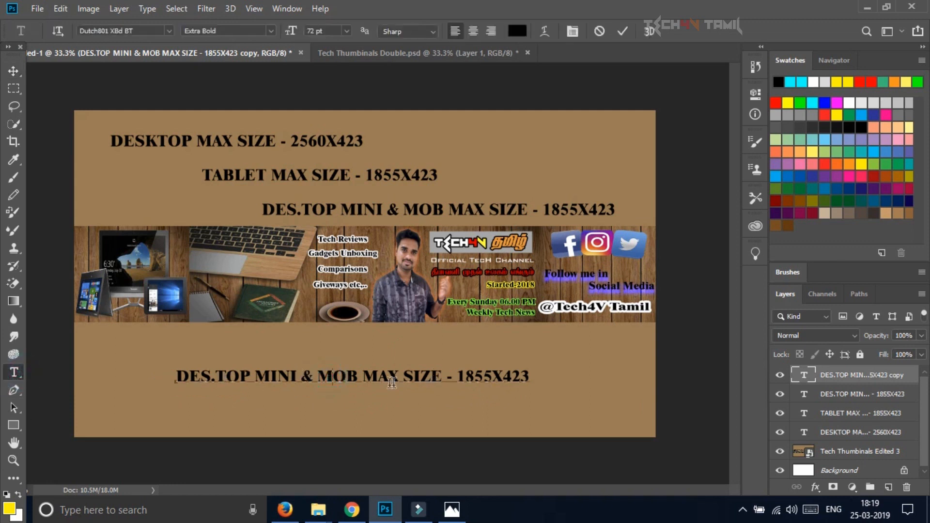
{"action": "left_click_drag", "start_coordinate": [362, 377], "coordinate": [146, 375]}
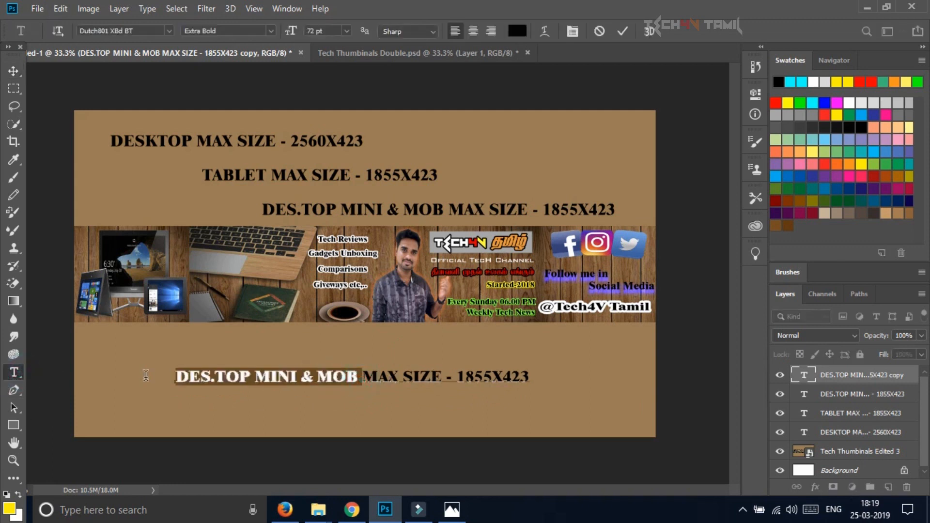
{"action": "type", "text": "TV"}
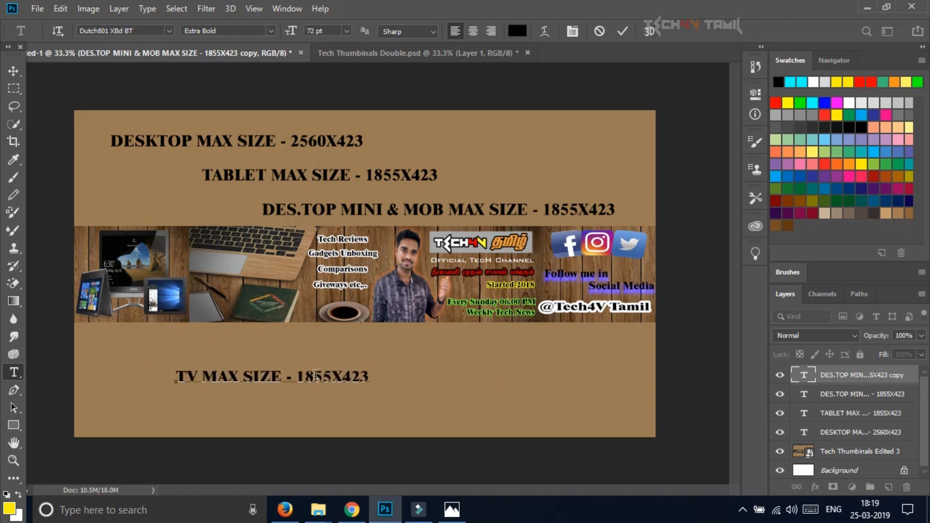
- Change the width in the TV label so that it reads "TV MAX SIZE - 2560X423"
{"action": "left_click_drag", "start_coordinate": [300, 377], "coordinate": [368, 375]}
{"action": "type", "text": "2650"}
{"action": "key", "text": "Delete"}
{"action": "key", "text": "Delete"}
{"action": "key", "text": "Delete"}
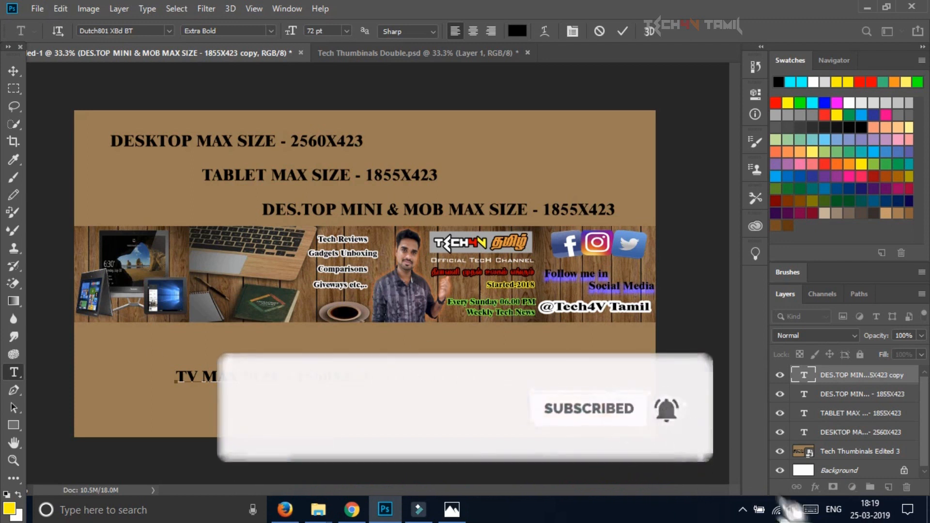
{"action": "left_click", "coordinate": [14, 72]}
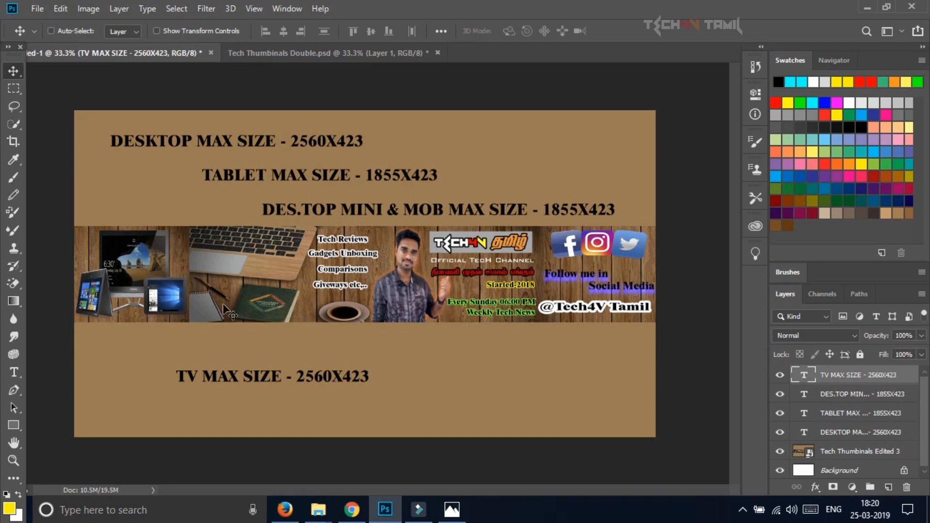
- Create a new 2560 x 1440 pixel document at 72 pixels/inch in RGB Color with a white background
{"action": "left_click", "coordinate": [36, 9]}
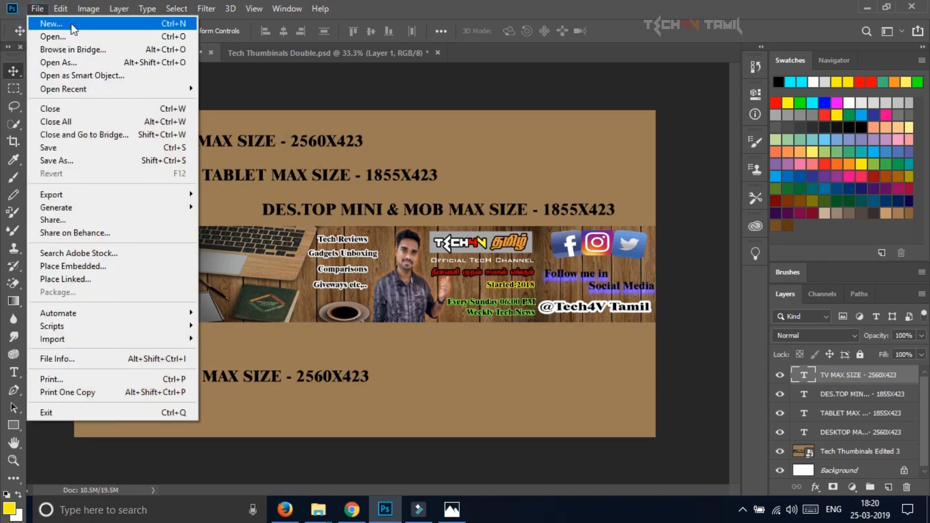
{"action": "left_click", "coordinate": [37, 9]}
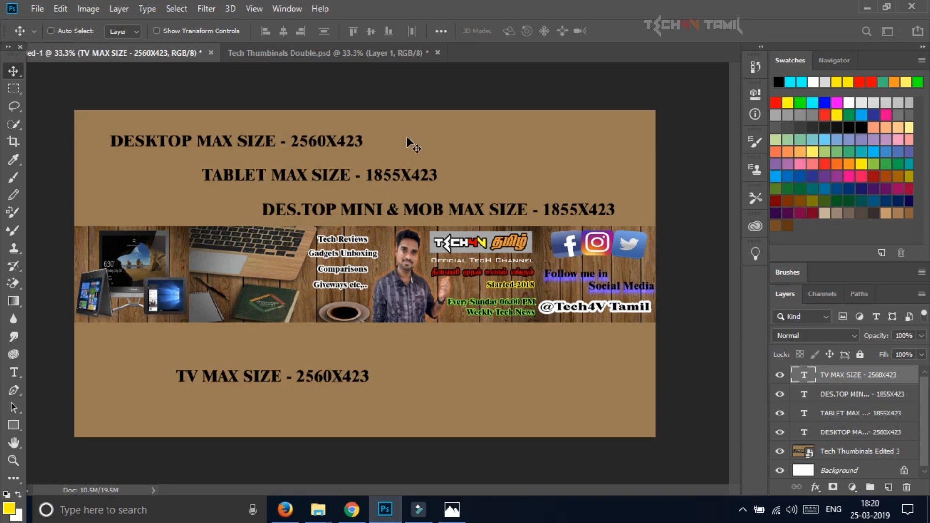
{"action": "key", "text": "ctrl+n"}
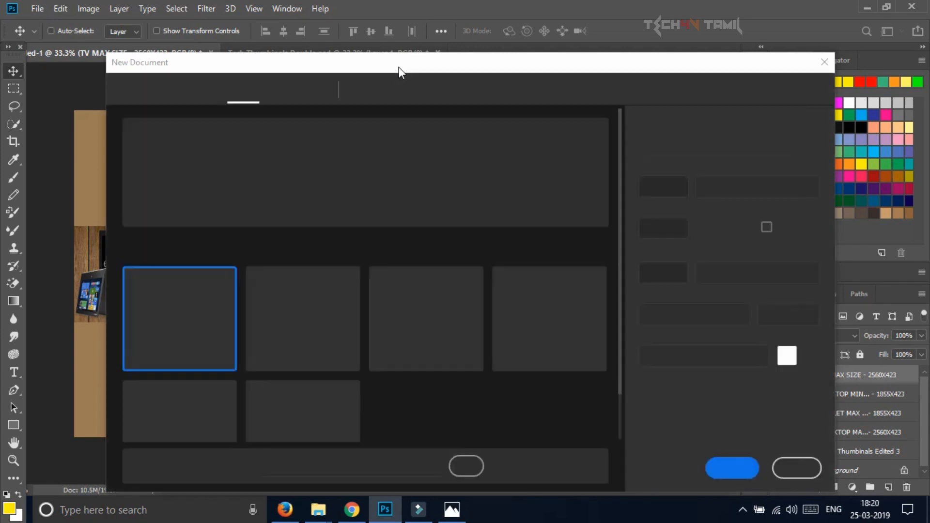
{"action": "left_click_drag", "start_coordinate": [398, 66], "coordinate": [469, 72]}
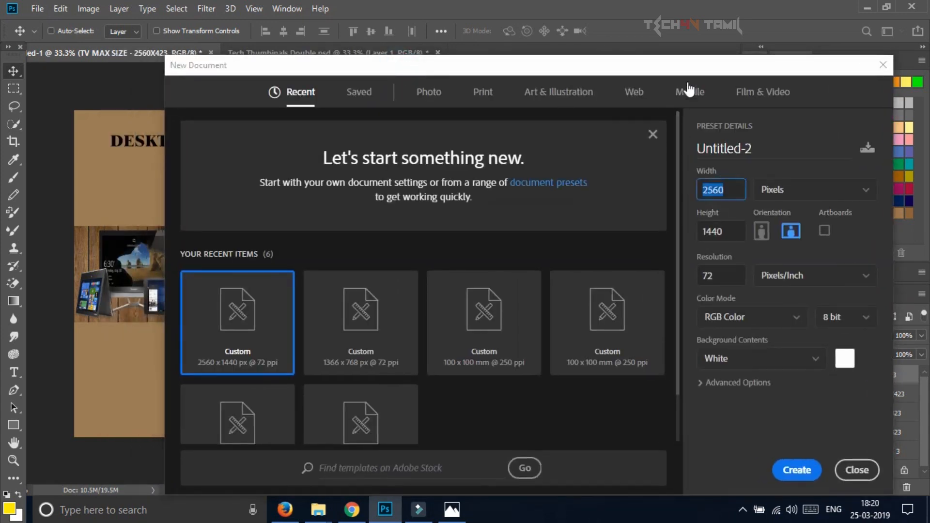
{"action": "left_click_drag", "start_coordinate": [687, 72], "coordinate": [789, 64]}
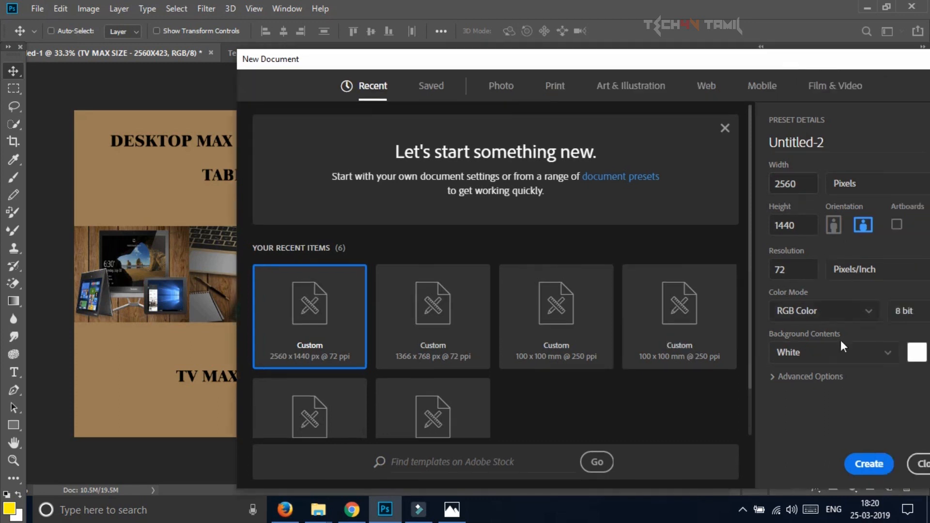
{"action": "left_click", "coordinate": [869, 464]}
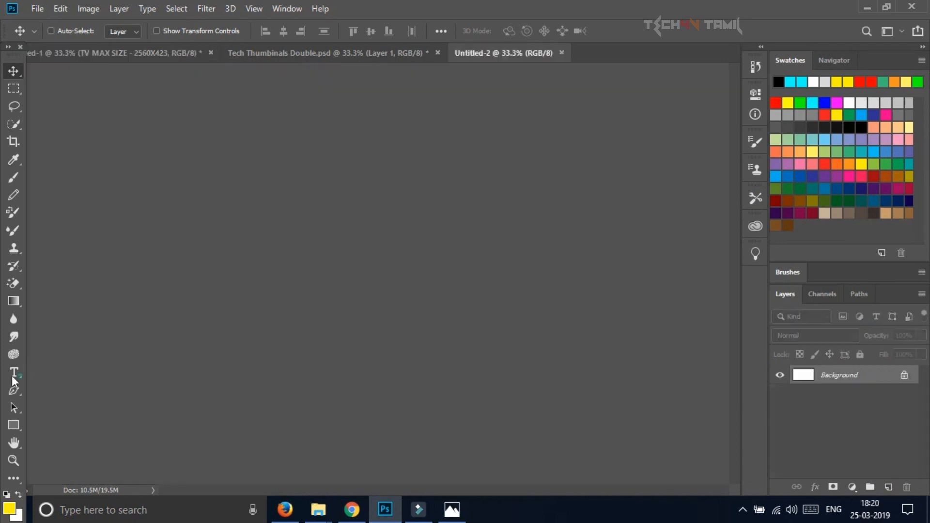
- Return to the labelled channel art document and change the TV label's height so it reads "TV MAX SIZE - 2560X1440"
{"action": "left_click", "coordinate": [13, 371]}
{"action": "left_click", "coordinate": [154, 57]}
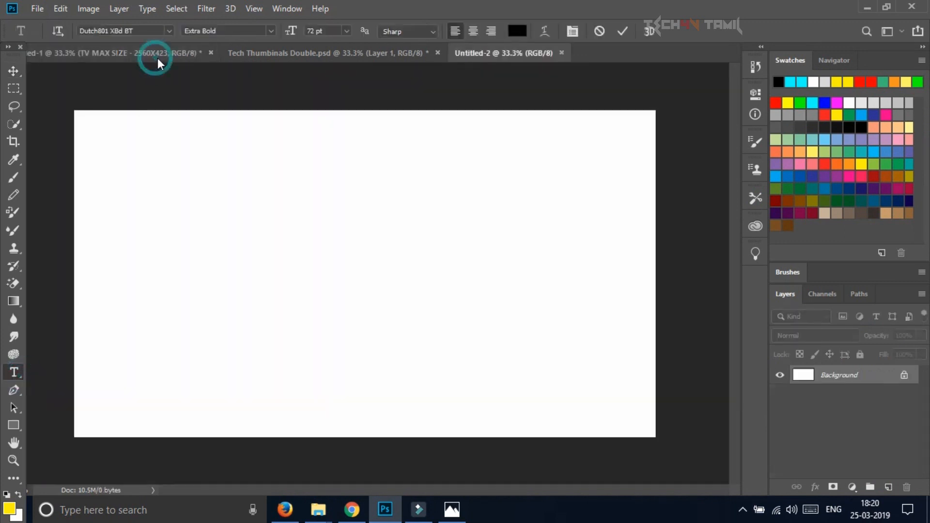
{"action": "left_click_drag", "start_coordinate": [342, 376], "coordinate": [371, 374]}
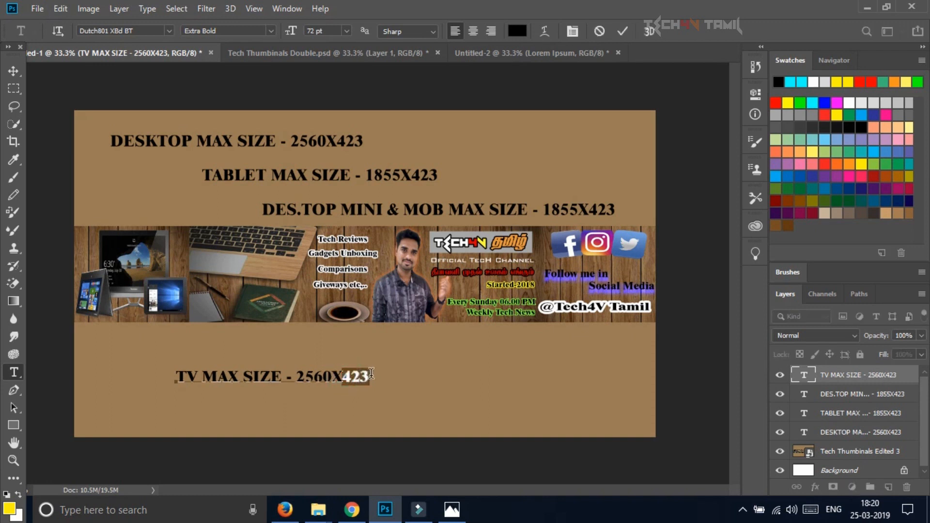
{"action": "type", "text": "1440"}
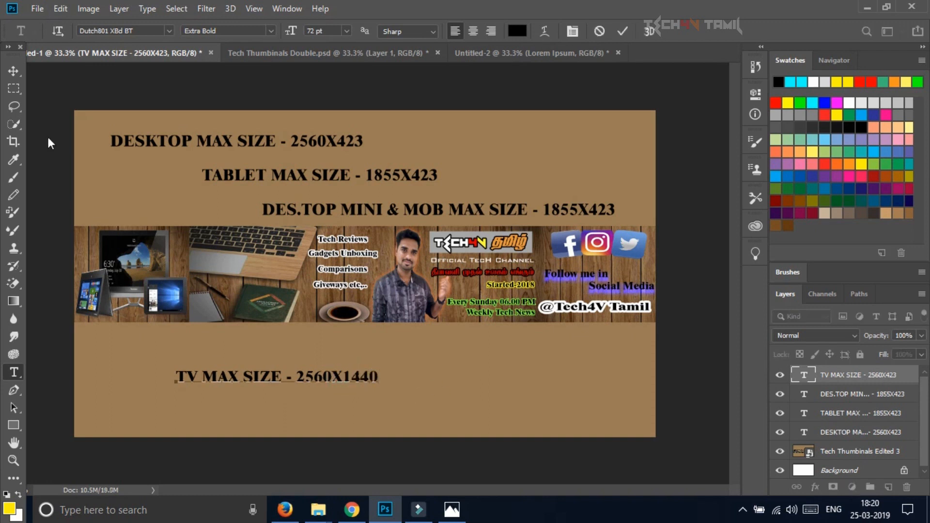
{"action": "left_click", "coordinate": [10, 74]}
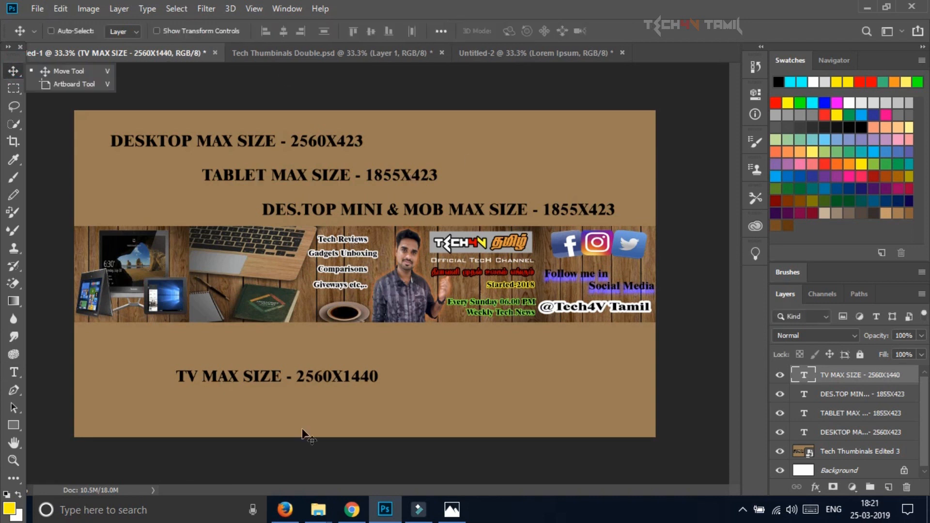
{"action": "left_click", "coordinate": [563, 55]}
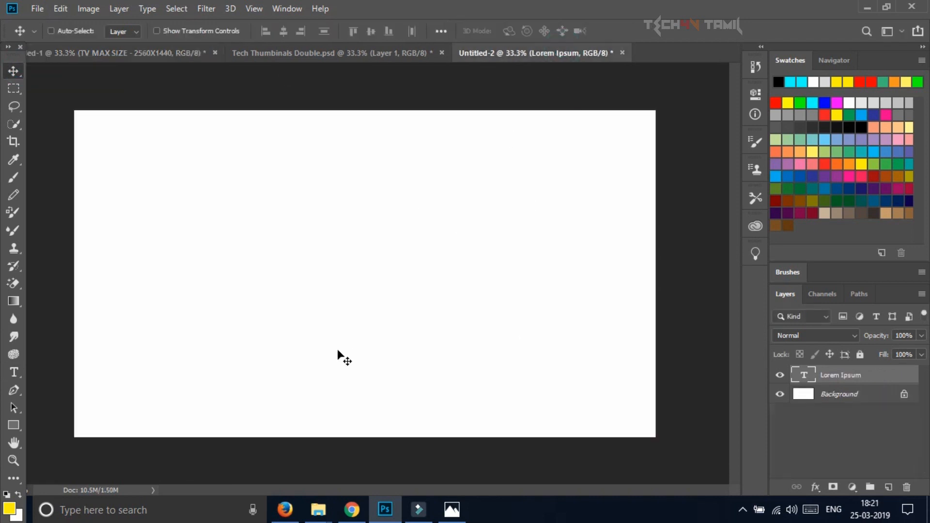
{"action": "left_click", "coordinate": [35, 9]}
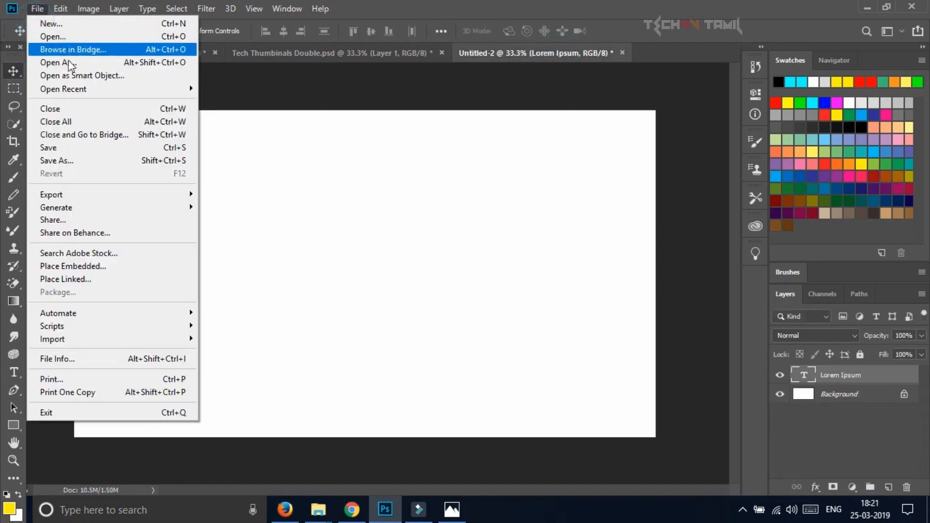
{"action": "left_click", "coordinate": [83, 36]}
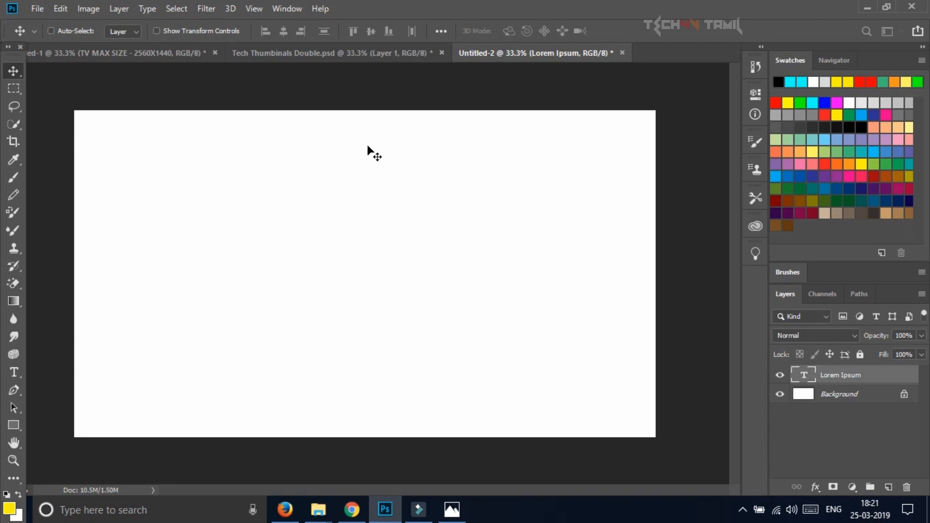
- Create a new document 2560 pixels wide and 423 pixels high at 72 pixels/inch, with a custom white (ffffff) background
{"action": "key", "text": "ctrl+n"}
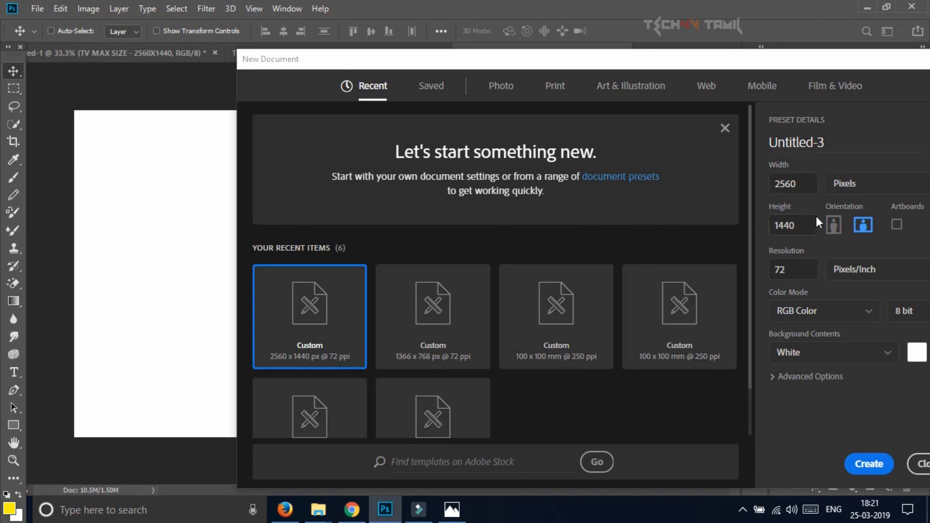
{"action": "left_click", "coordinate": [802, 178]}
{"action": "left_click", "coordinate": [811, 225]}
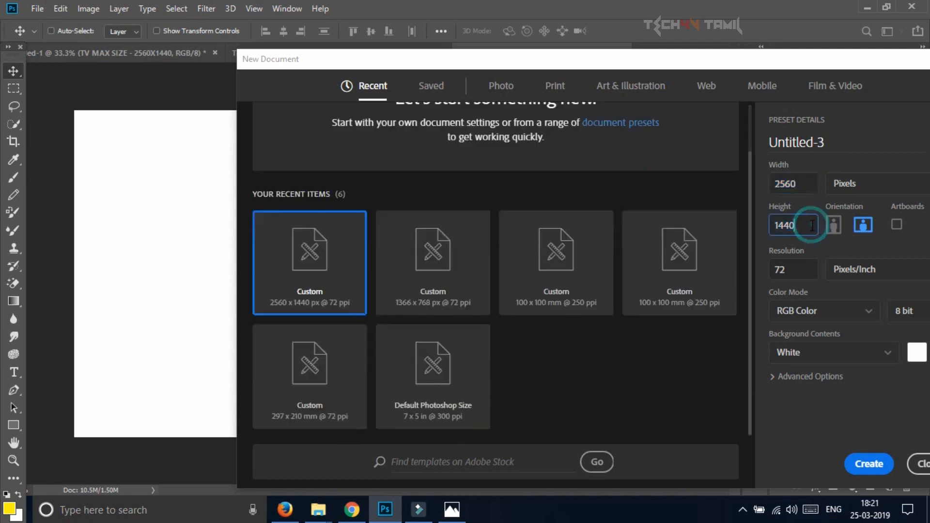
{"action": "double_click", "coordinate": [811, 226]}
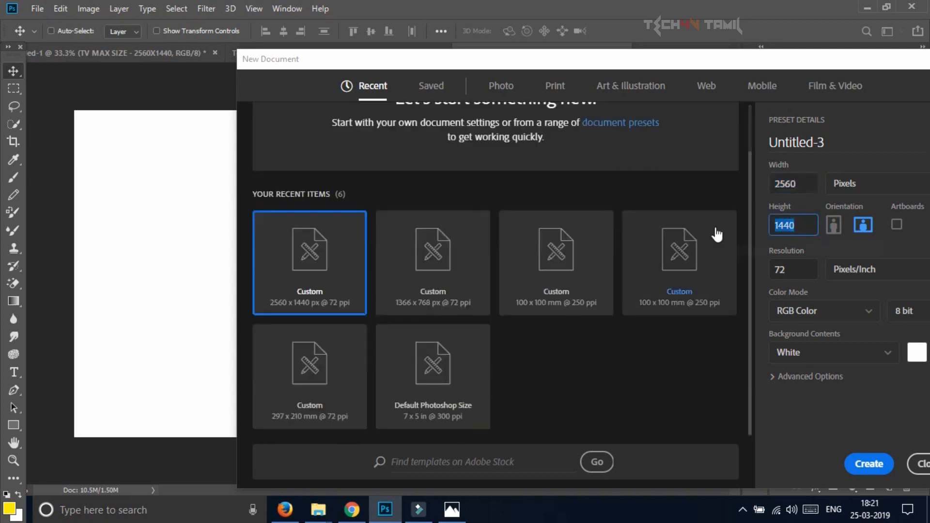
{"action": "type", "text": "423"}
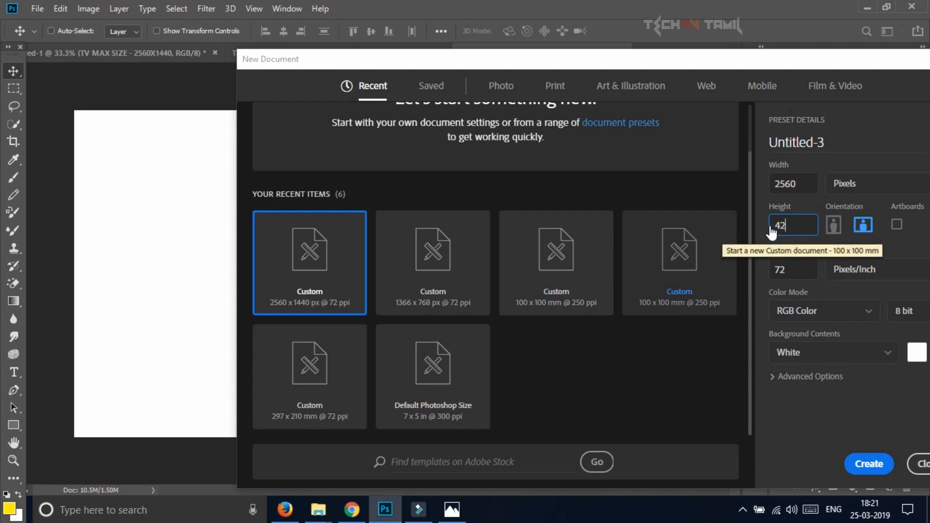
{"action": "left_click", "coordinate": [915, 351]}
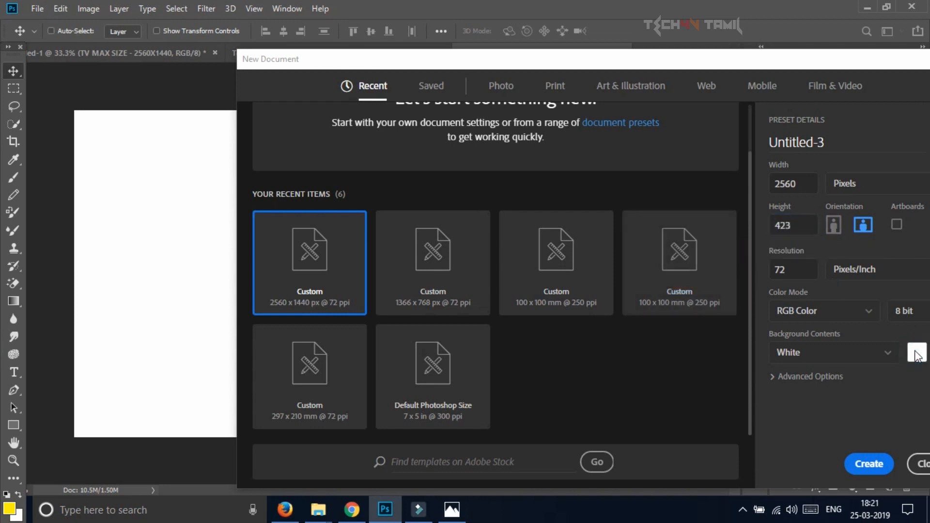
{"action": "left_click", "coordinate": [716, 220]}
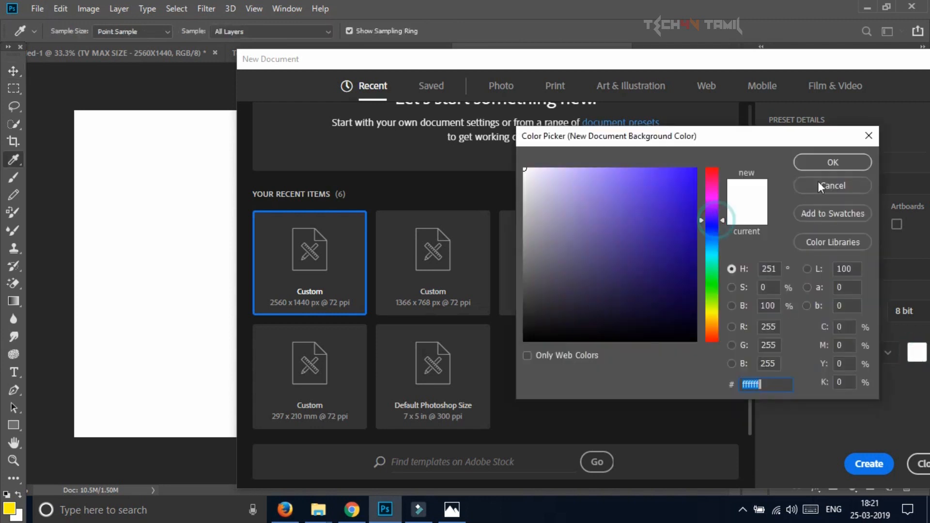
{"action": "left_click", "coordinate": [829, 162]}
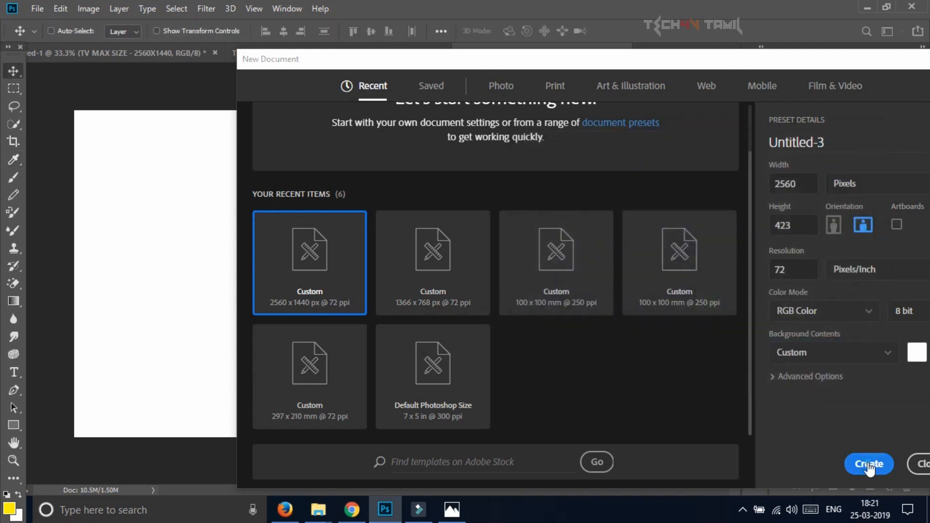
{"action": "left_click", "coordinate": [868, 465]}
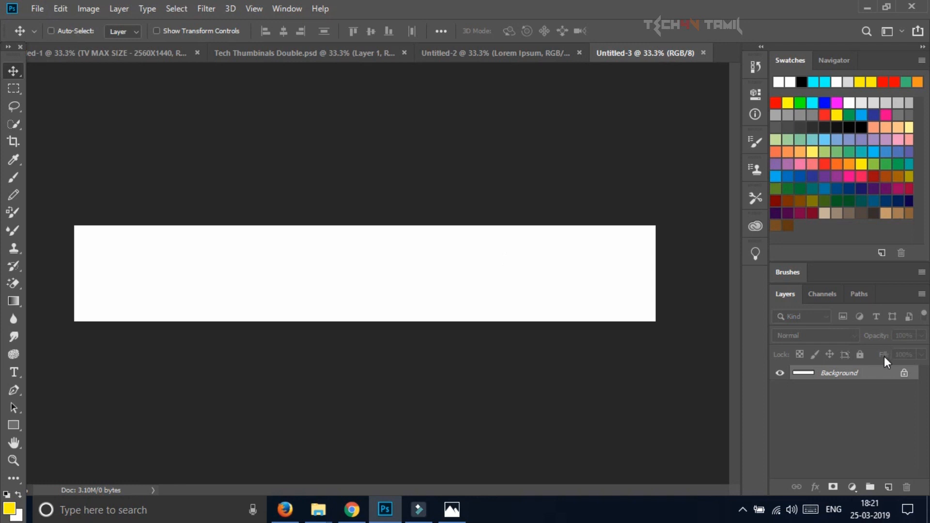
- Draw a blue rectangle of about 2746 x 591 px that covers the whole banner canvas
{"action": "left_click", "coordinate": [861, 115]}
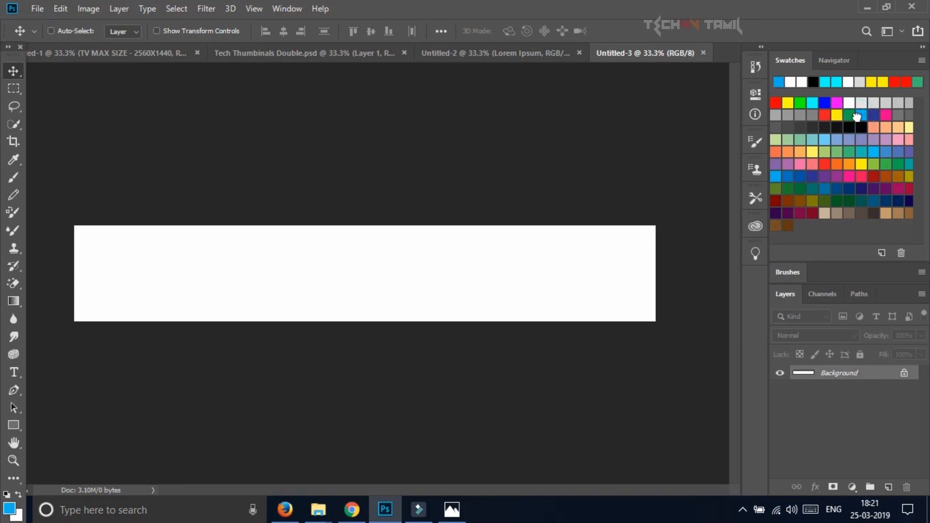
{"action": "double_click", "coordinate": [851, 375]}
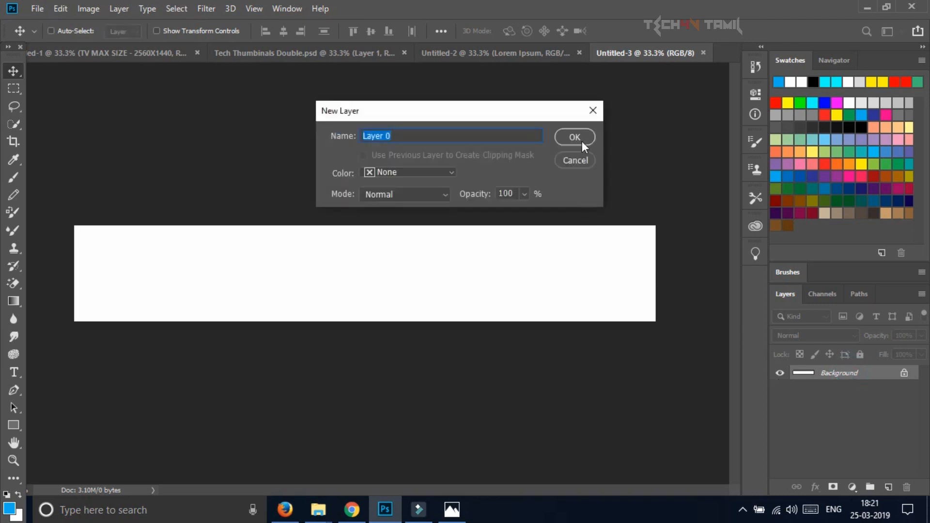
{"action": "left_click", "coordinate": [591, 109]}
{"action": "left_click", "coordinate": [15, 426]}
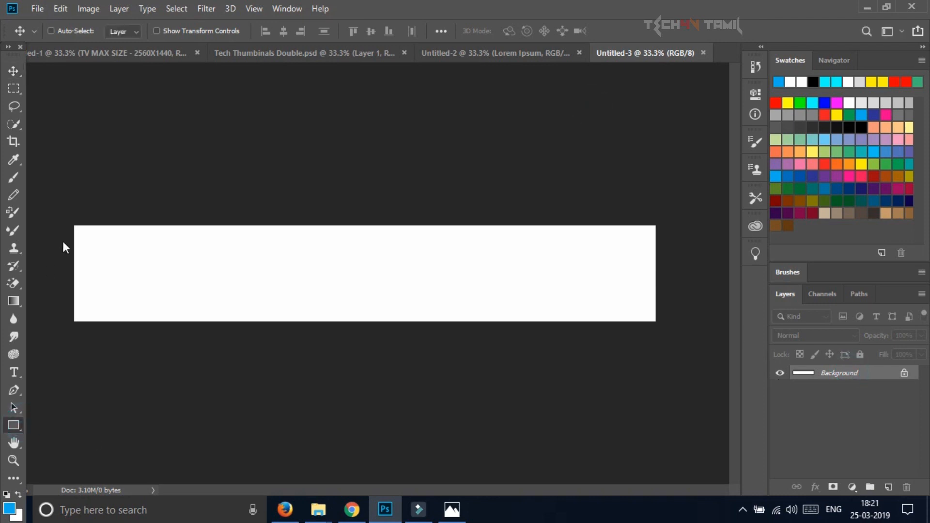
{"action": "left_click_drag", "start_coordinate": [62, 207], "coordinate": [687, 341]}
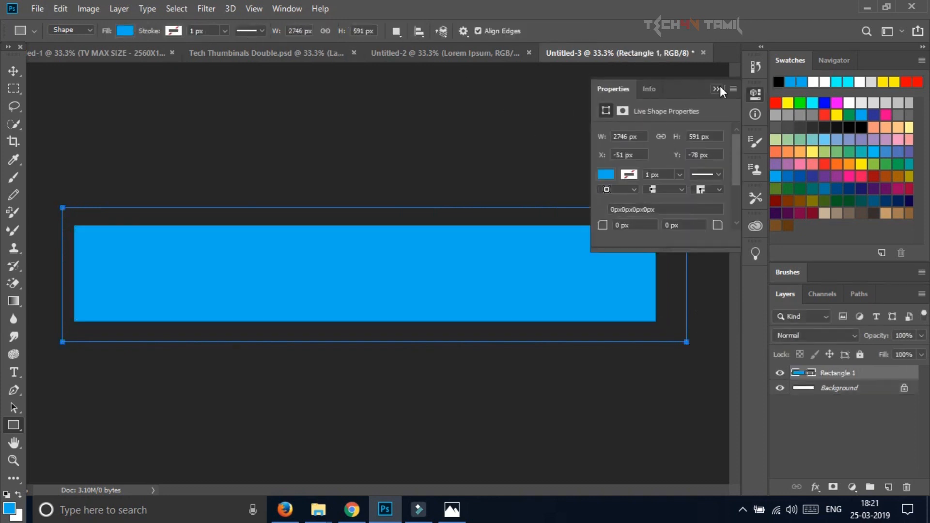
{"action": "left_click", "coordinate": [716, 89]}
{"action": "left_click", "coordinate": [14, 70]}
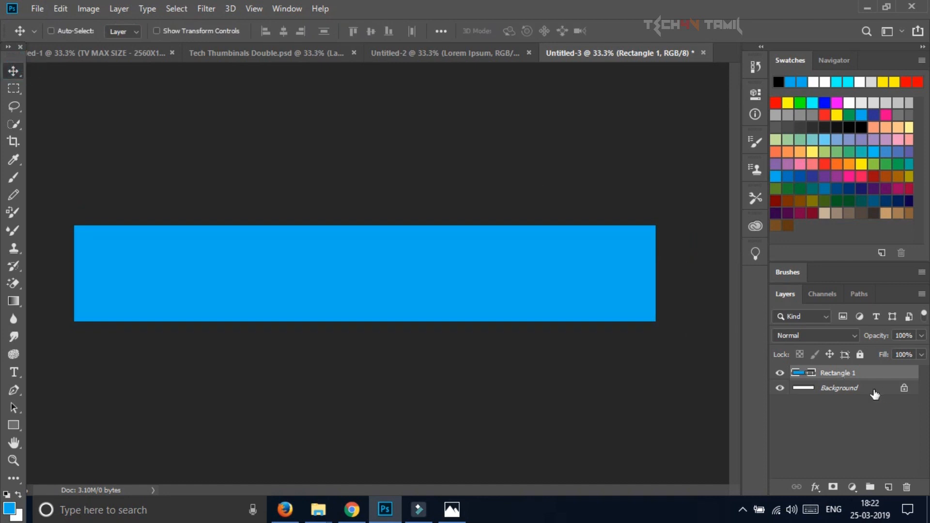
- Convert the blue rectangle and background into one smart object and place it across the middle of the 2560 x 1440 document
{"action": "left_click", "coordinate": [840, 395], "text": "ctrl"}
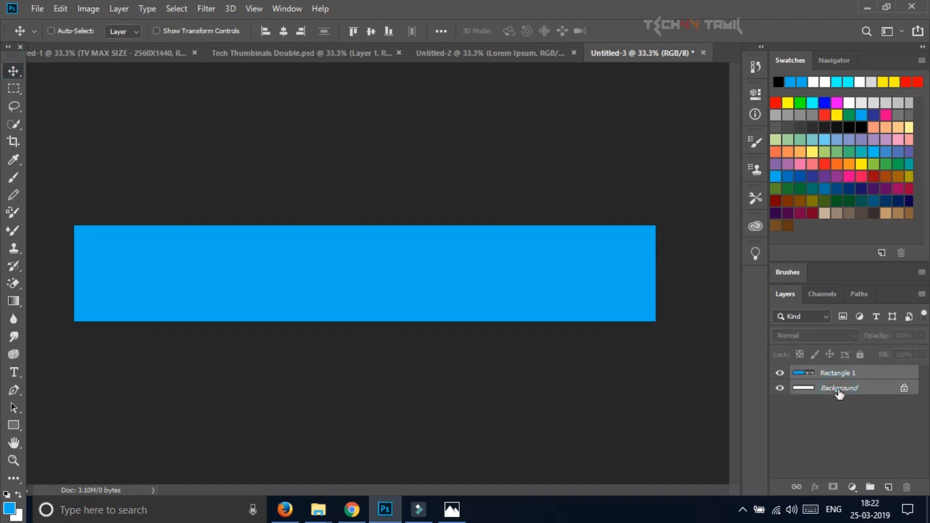
{"action": "right_click", "coordinate": [839, 394]}
{"action": "left_click", "coordinate": [860, 308]}
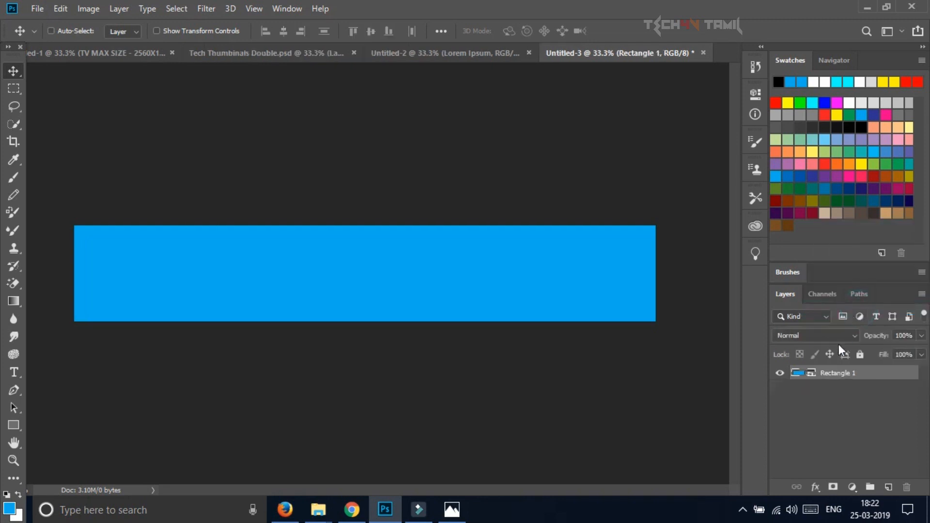
{"action": "left_click_drag", "start_coordinate": [568, 272], "coordinate": [404, 285]}
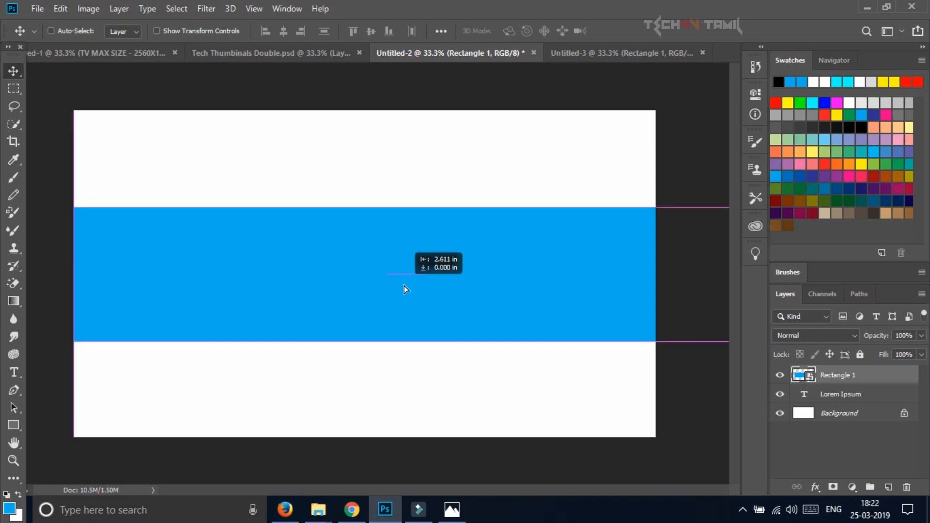
{"action": "left_click_drag", "start_coordinate": [404, 286], "coordinate": [404, 286]}
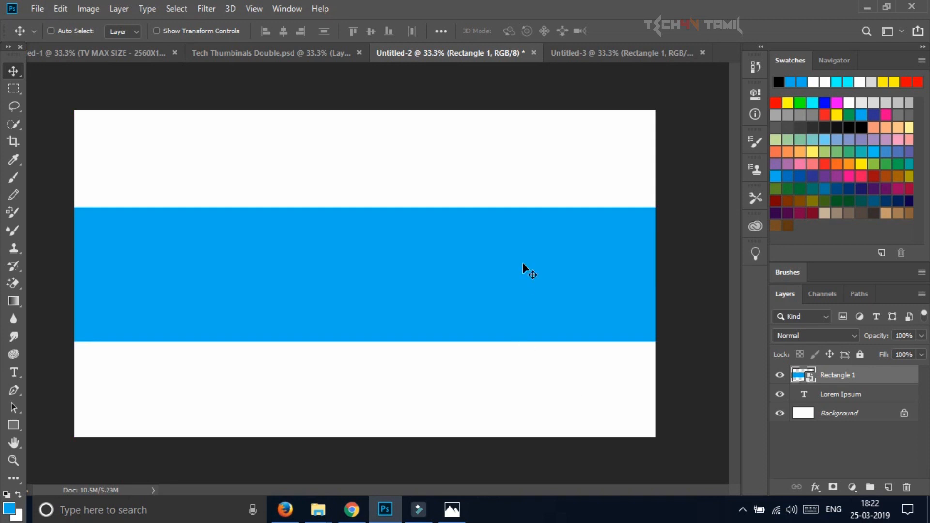
- Close the 2560 x 423 banner document without saving it
{"action": "left_click", "coordinate": [564, 53]}
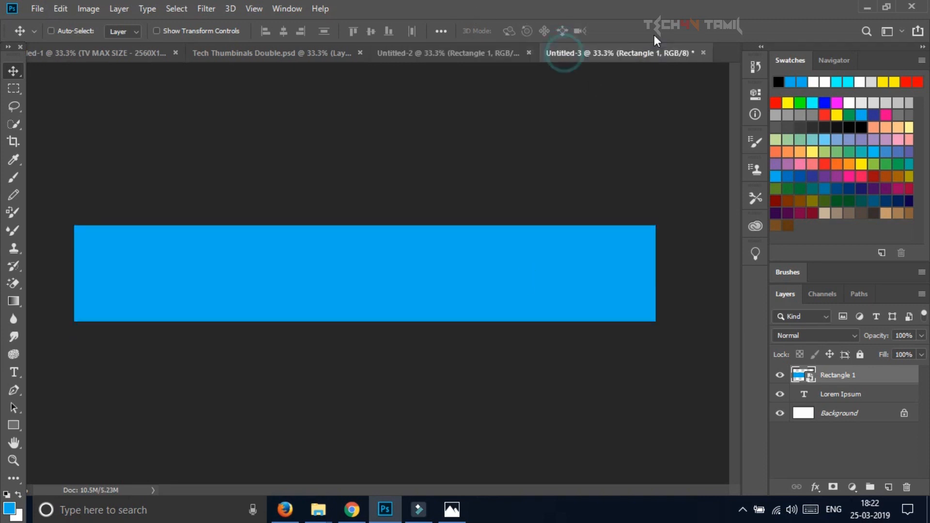
{"action": "left_click", "coordinate": [703, 53]}
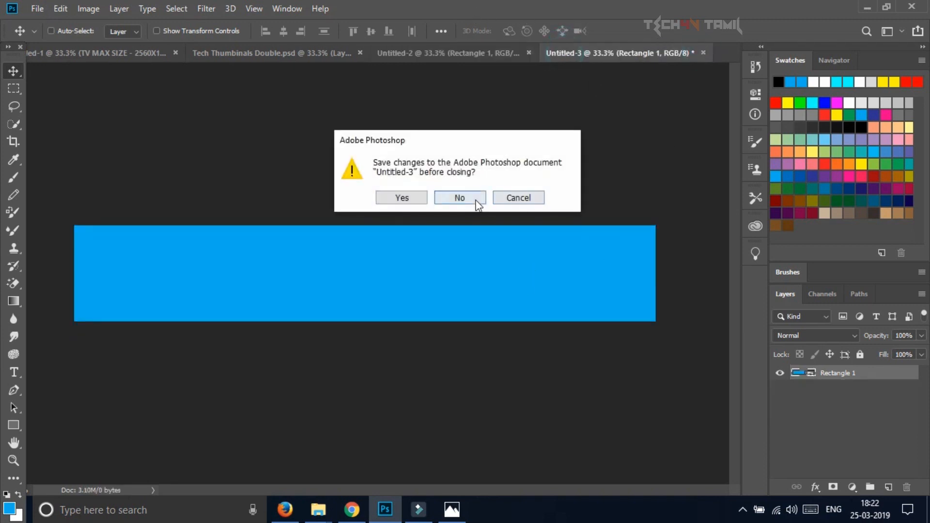
{"action": "left_click", "coordinate": [474, 199]}
- Check the tablet size label in the labelled channel art document and return to the 2560 x 1440 document
{"action": "left_click", "coordinate": [42, 8]}
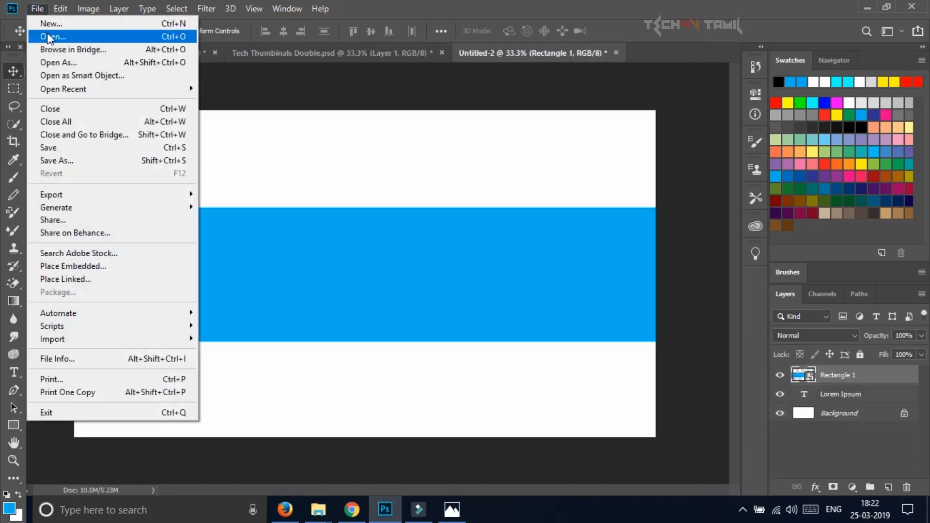
{"action": "left_click", "coordinate": [75, 24]}
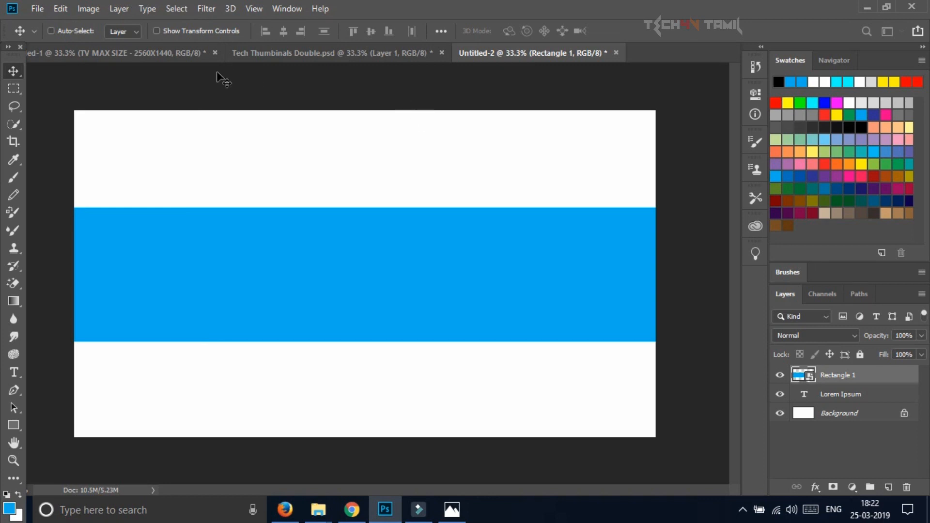
{"action": "left_click", "coordinate": [154, 56]}
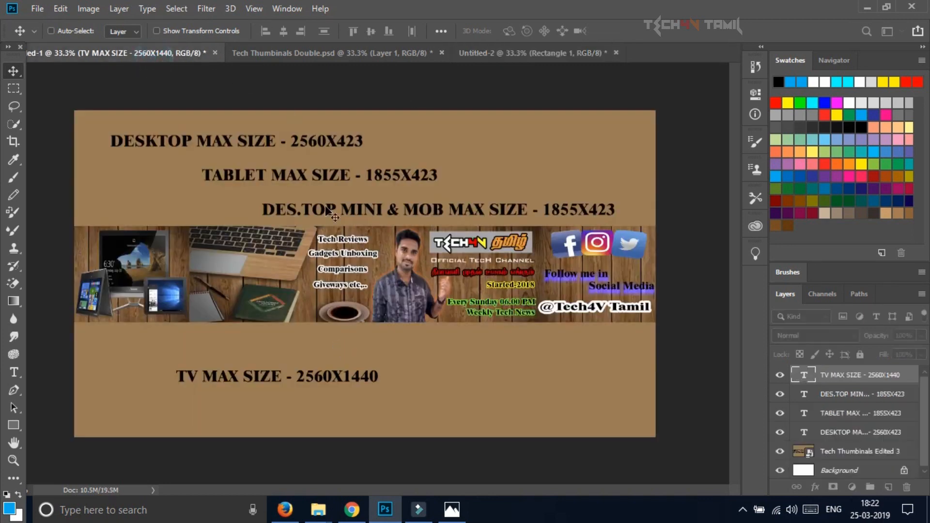
{"action": "left_click", "coordinate": [559, 53]}
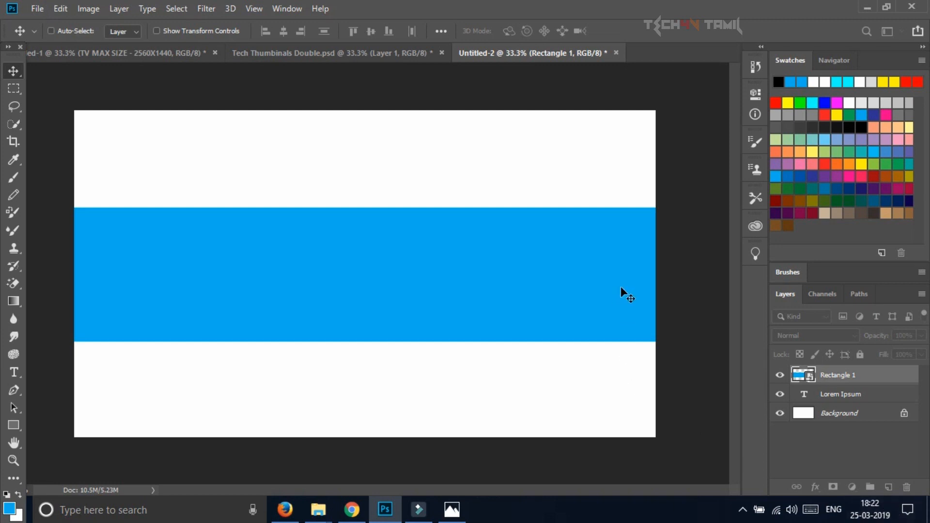
- Create a new document 1855 pixels wide and 423 pixels high at 72 pixels/inch in RGB Color
{"action": "key", "text": "ctrl+n"}
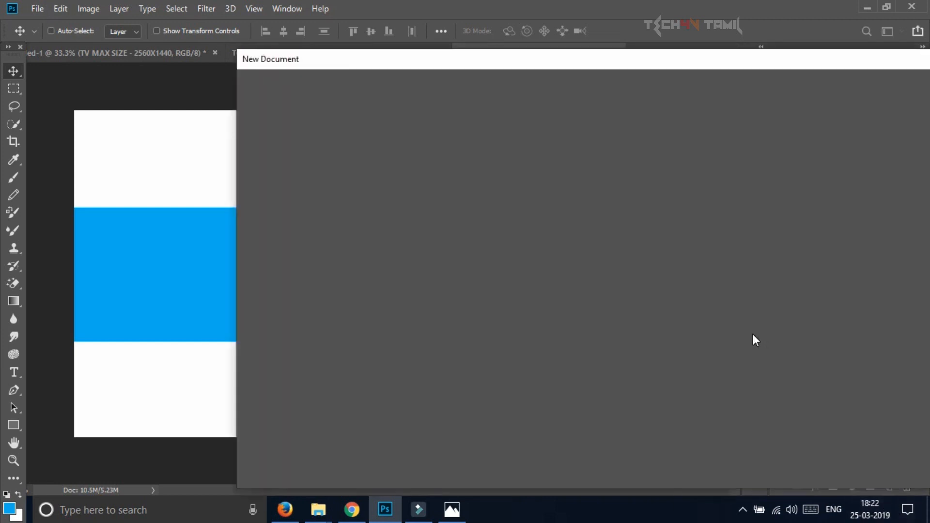
{"action": "key", "text": "super+a"}
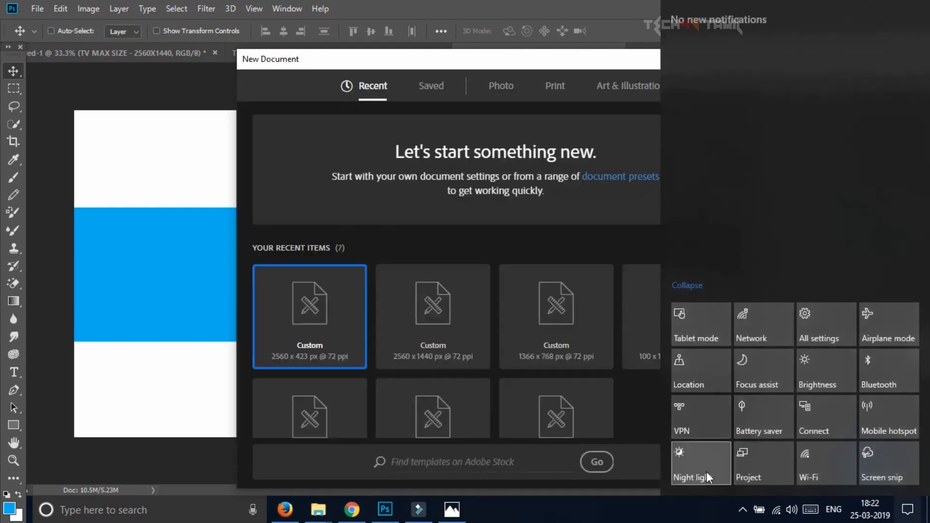
{"action": "left_click", "coordinate": [682, 442]}
{"action": "left_click", "coordinate": [624, 226]}
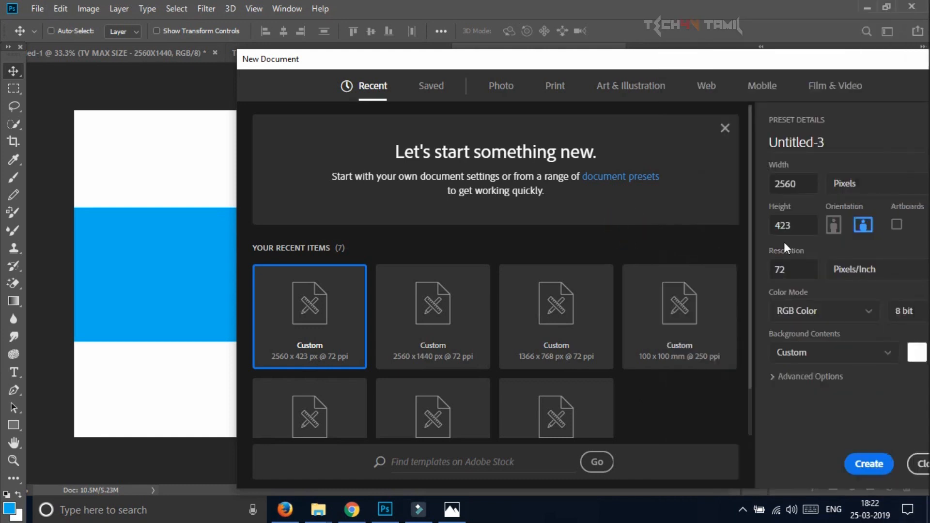
{"action": "double_click", "coordinate": [803, 183]}
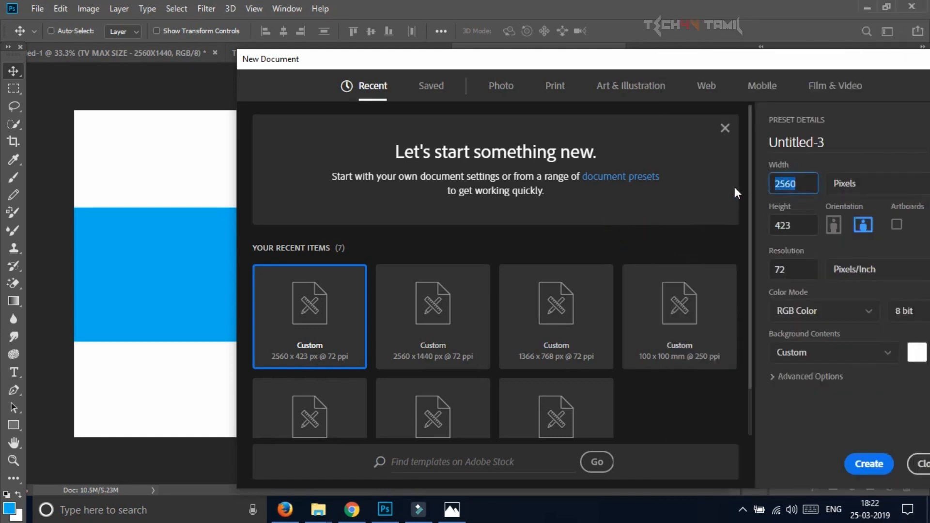
{"action": "type", "text": "1855"}
{"action": "left_click", "coordinate": [869, 464]}
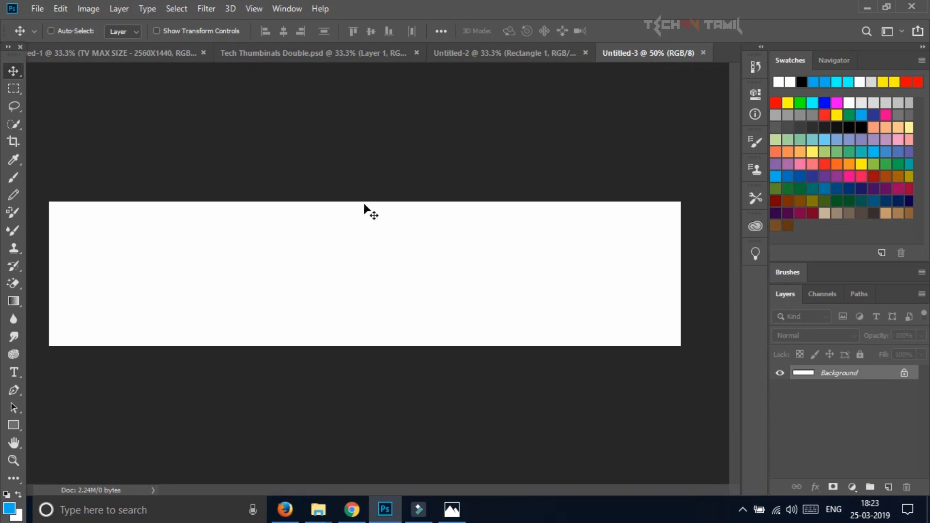
- Draw a rectangle of about 1881 x 477 px covering the whole 1855 x 423 canvas and fill it with red
{"action": "left_click", "coordinate": [14, 425]}
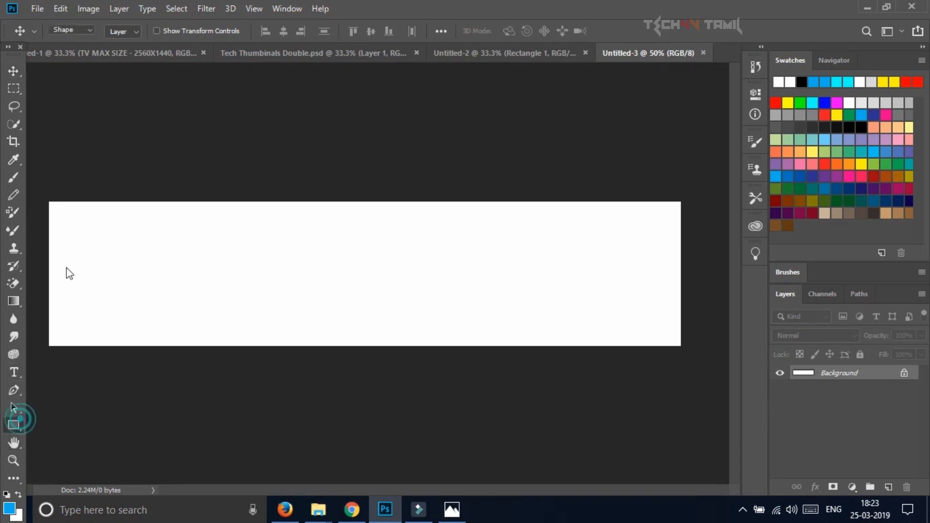
{"action": "left_click_drag", "start_coordinate": [47, 197], "coordinate": [687, 359]}
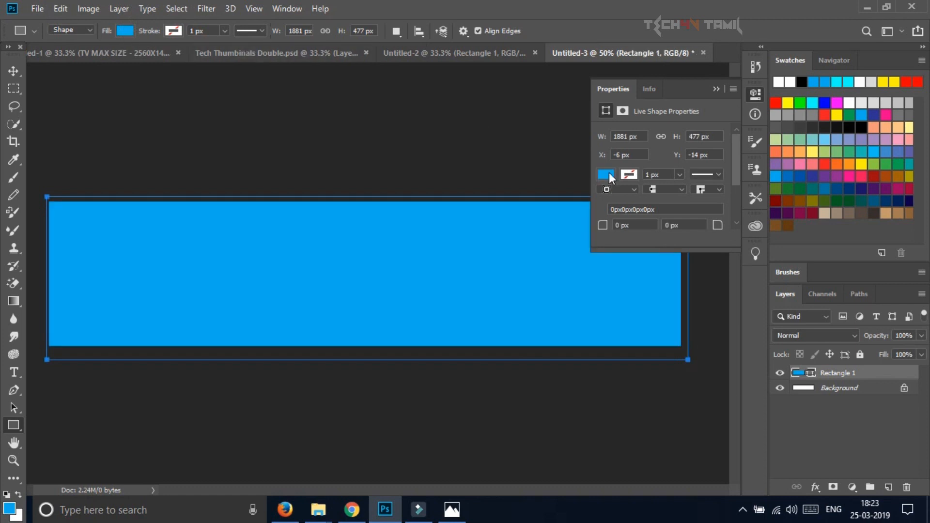
{"action": "left_click", "coordinate": [609, 172]}
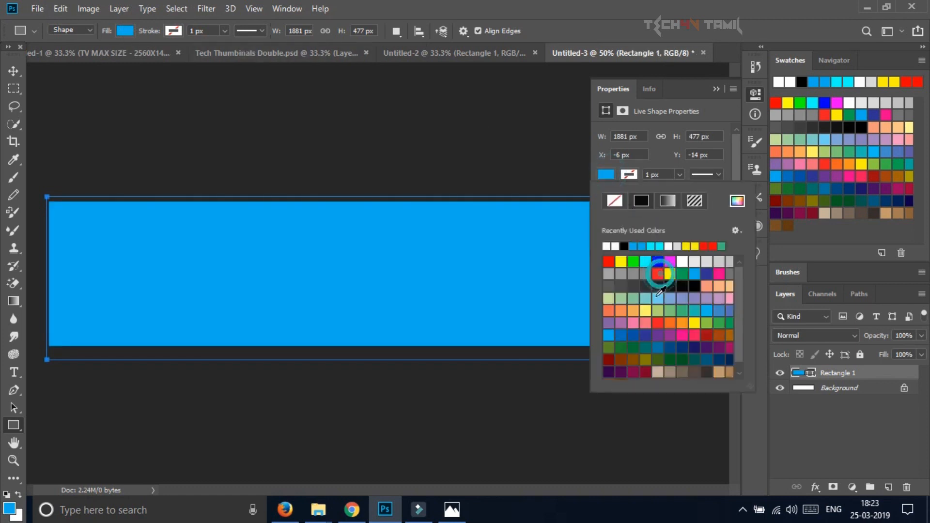
{"action": "left_click", "coordinate": [658, 273]}
{"action": "left_click", "coordinate": [12, 71]}
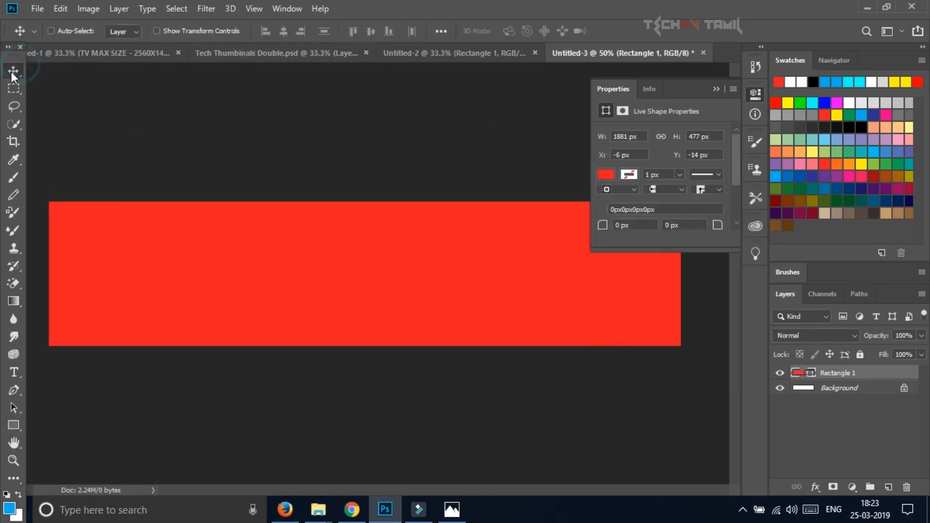
{"action": "left_click", "coordinate": [715, 89]}
- Convert the red rectangle and background into one smart object and place it over the blue band in the 2560 x 1440 document, centred vertically
{"action": "left_click", "coordinate": [833, 391]}
{"action": "right_click", "coordinate": [832, 388]}
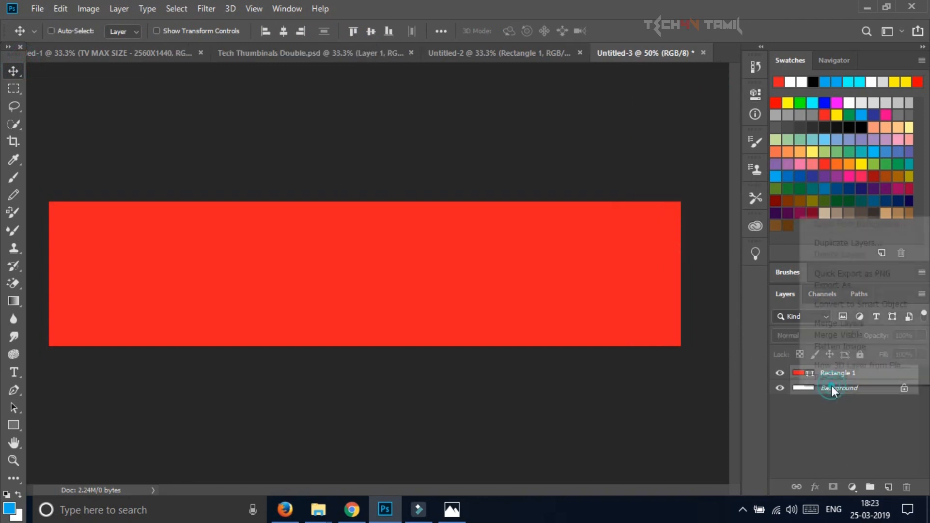
{"action": "left_click", "coordinate": [853, 304]}
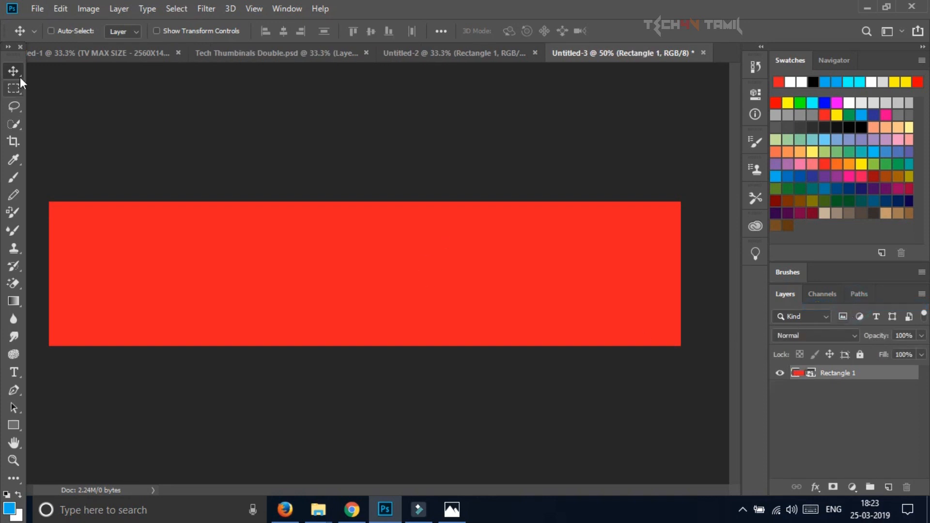
{"action": "left_click_drag", "start_coordinate": [271, 263], "coordinate": [377, 283]}
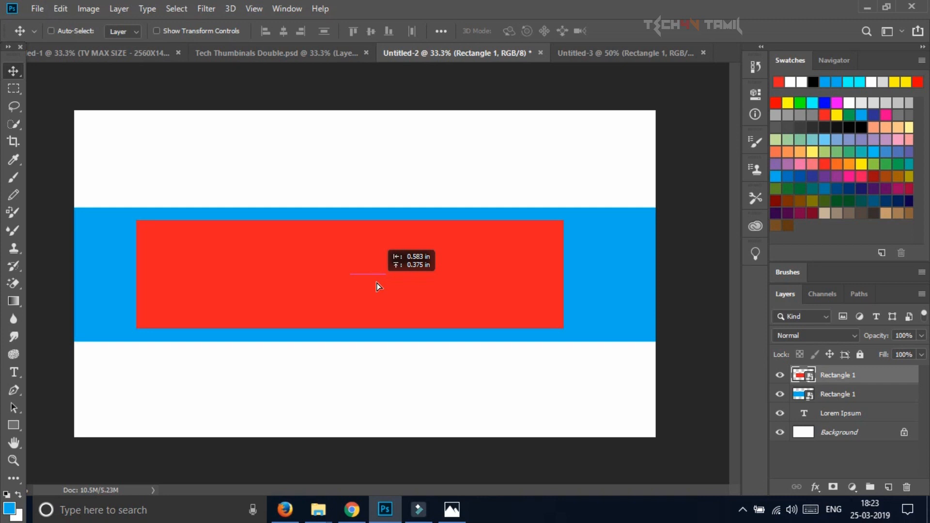
{"action": "left_click_drag", "start_coordinate": [376, 282], "coordinate": [410, 286]}
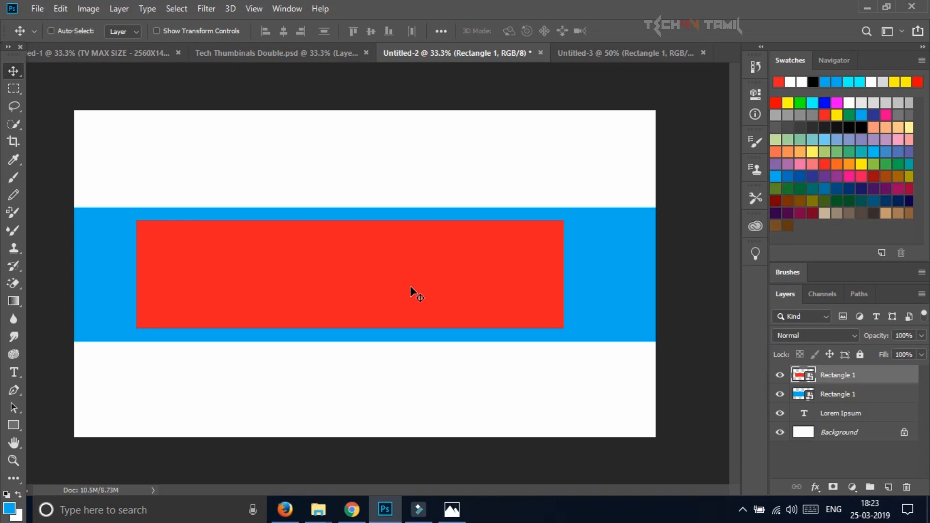
{"action": "left_click_drag", "start_coordinate": [410, 286], "coordinate": [601, 54]}
{"action": "left_click", "coordinate": [511, 52]}
{"action": "left_click", "coordinate": [38, 8]}
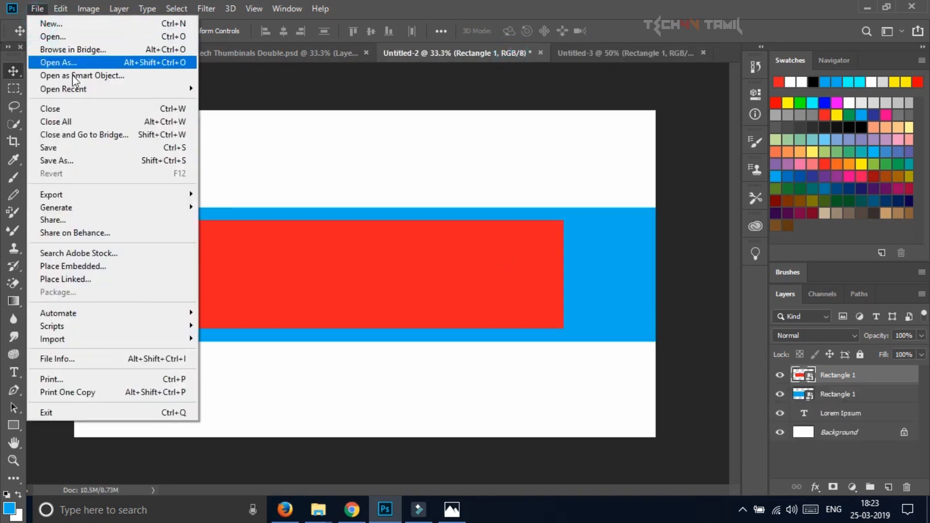
{"action": "left_click", "coordinate": [72, 28]}
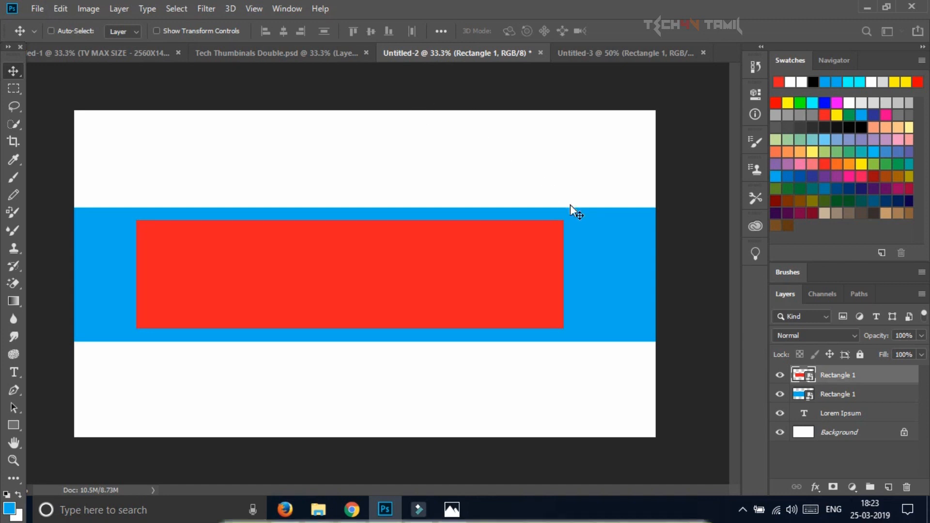
- Create a new document 1546 pixels wide and 423 pixels high at 72 pixels/inch with a custom yellow background
{"action": "key", "text": "ctrl+n"}
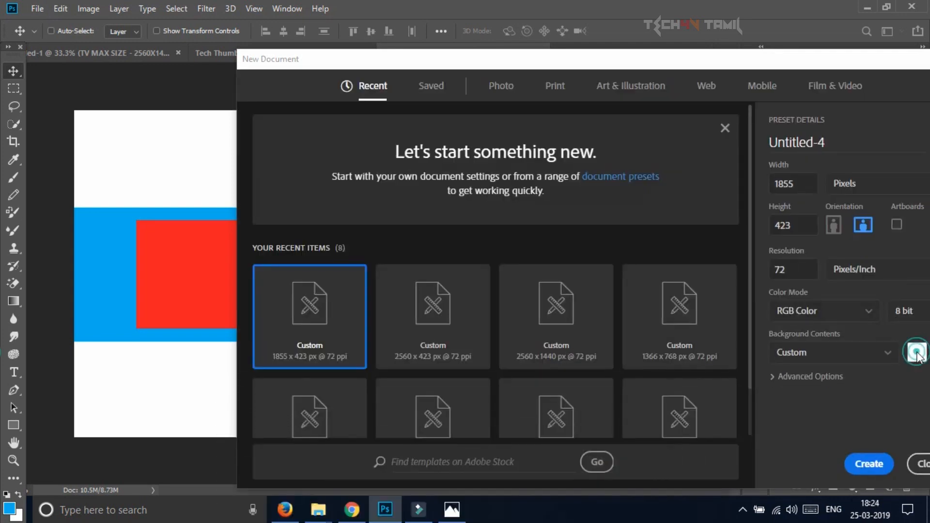
{"action": "left_click", "coordinate": [915, 352]}
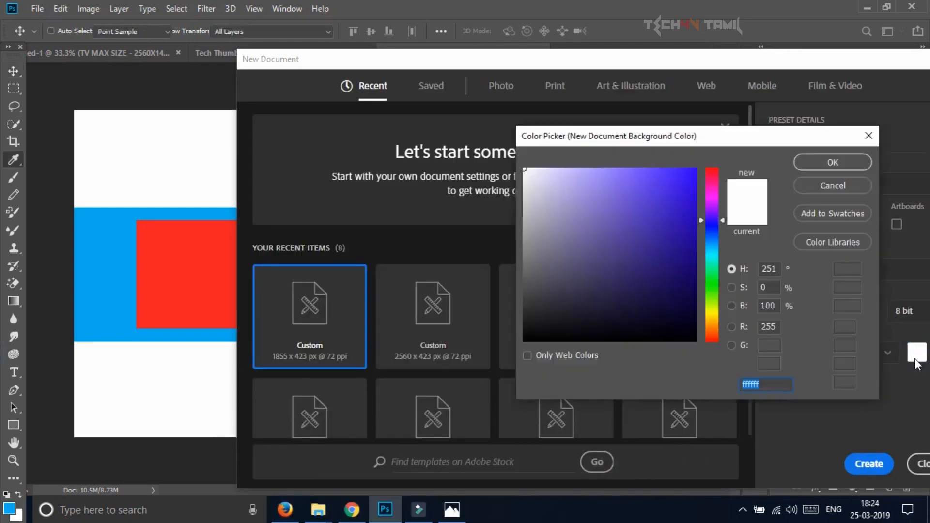
{"action": "left_click", "coordinate": [713, 311]}
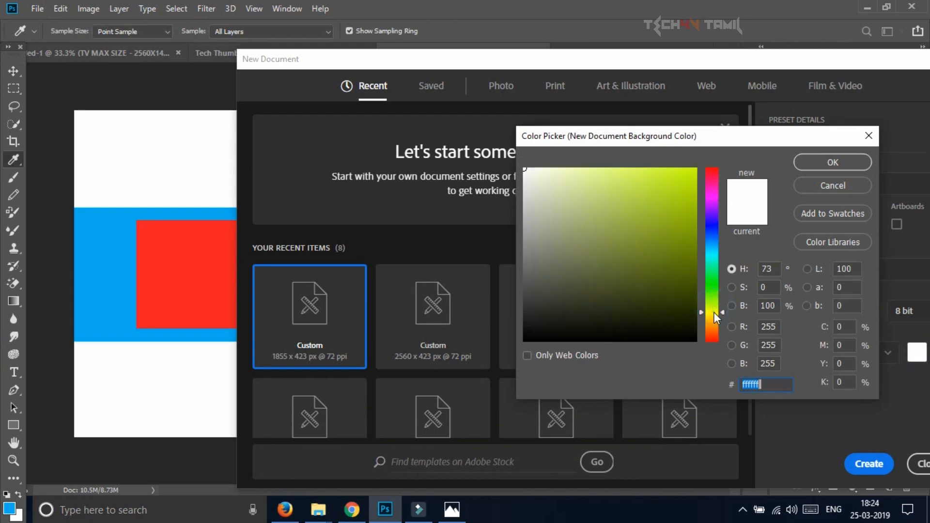
{"action": "left_click", "coordinate": [685, 171]}
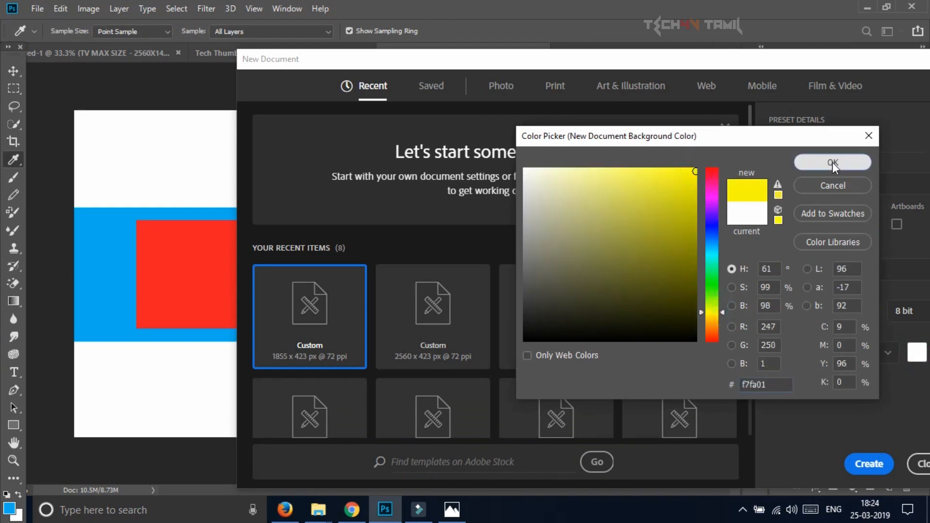
{"action": "left_click", "coordinate": [832, 163]}
{"action": "double_click", "coordinate": [801, 224]}
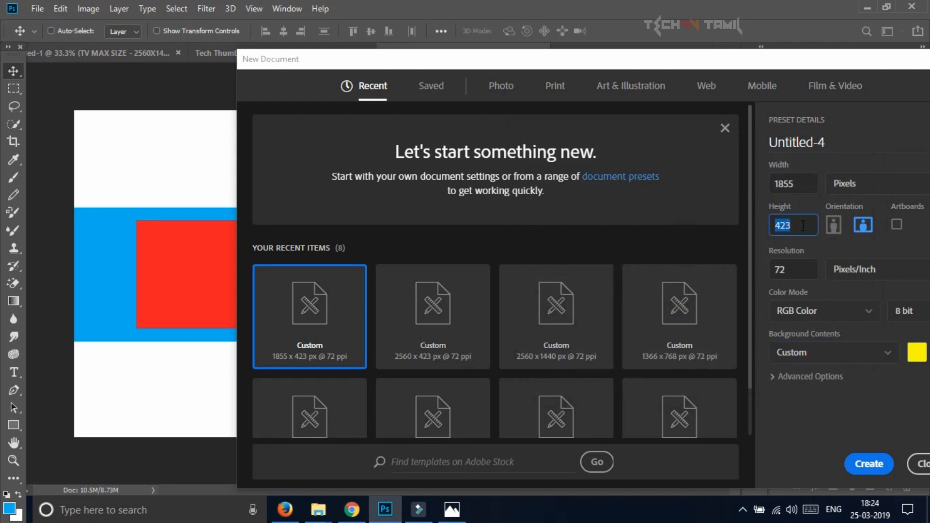
{"action": "double_click", "coordinate": [802, 186]}
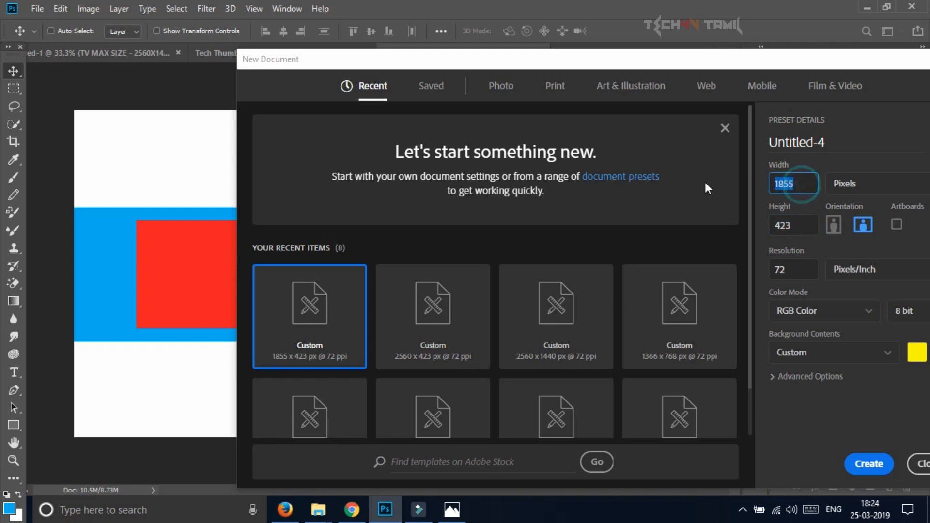
{"action": "type", "text": "154"}
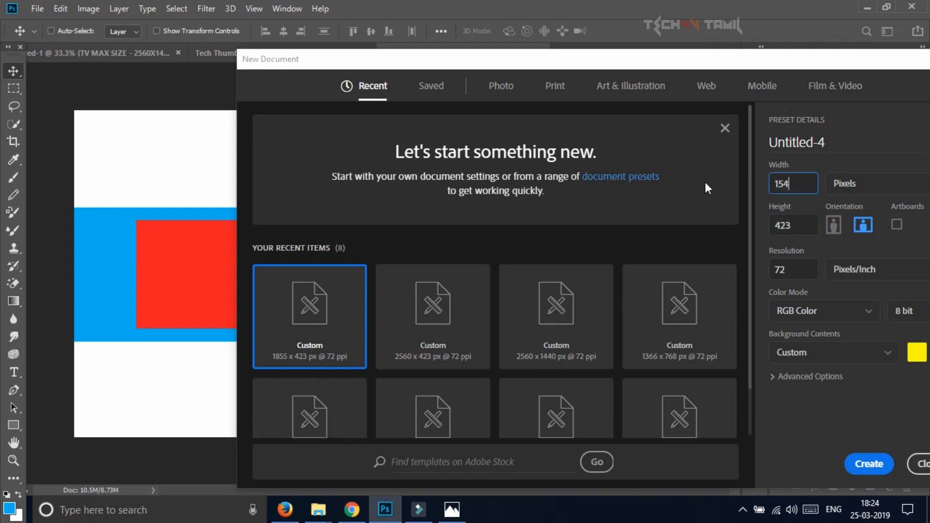
{"action": "type", "text": "6"}
{"action": "left_click", "coordinate": [868, 464]}
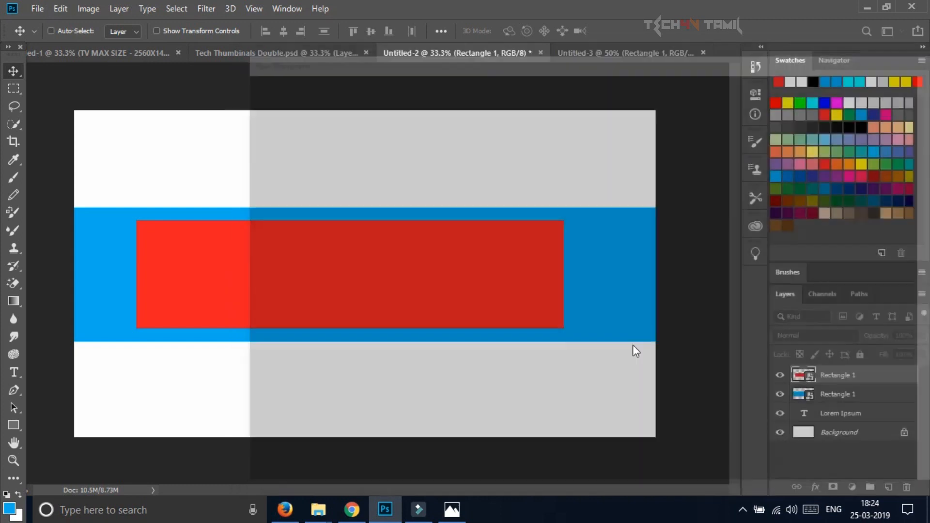
- Copy the yellow background into the 2560 x 1440 document and centre it over the red rectangle
{"action": "left_click", "coordinate": [650, 52]}
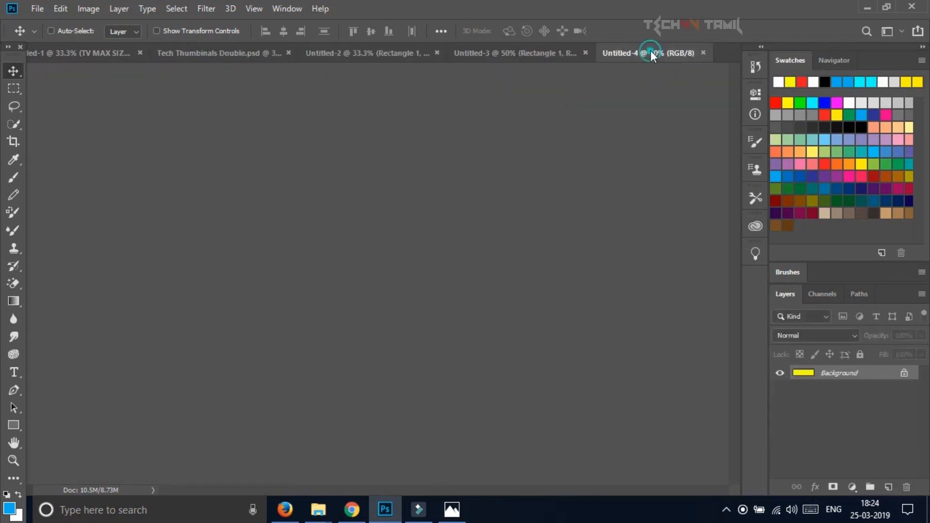
{"action": "left_click_drag", "start_coordinate": [471, 243], "coordinate": [371, 291]}
{"action": "left_click_drag", "start_coordinate": [372, 287], "coordinate": [370, 283]}
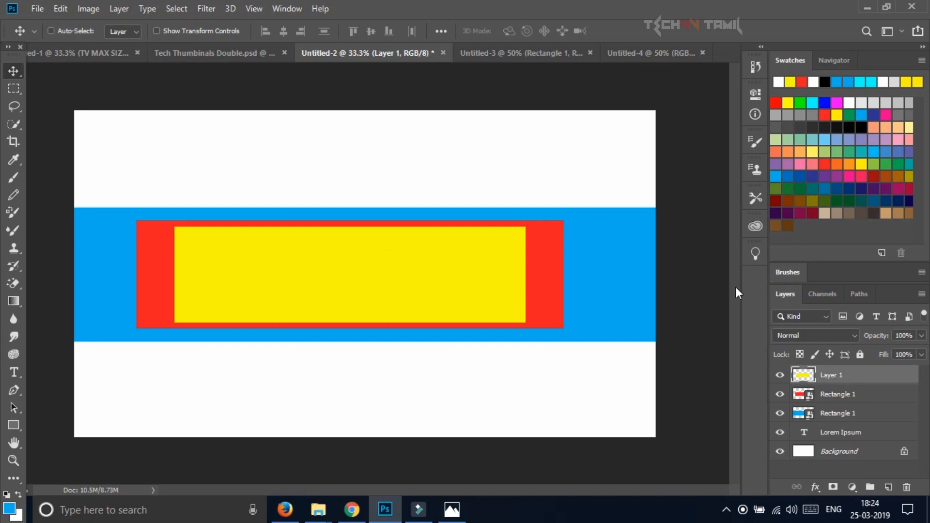
- Close the yellow 1546 x 423 document and the red 1855 x 423 document without saving changes
{"action": "left_click", "coordinate": [702, 52]}
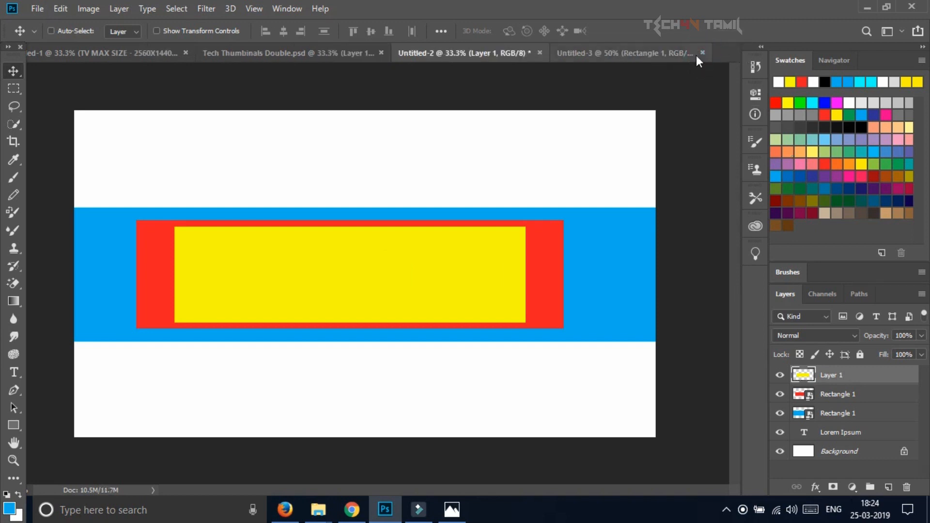
{"action": "left_click", "coordinate": [706, 51]}
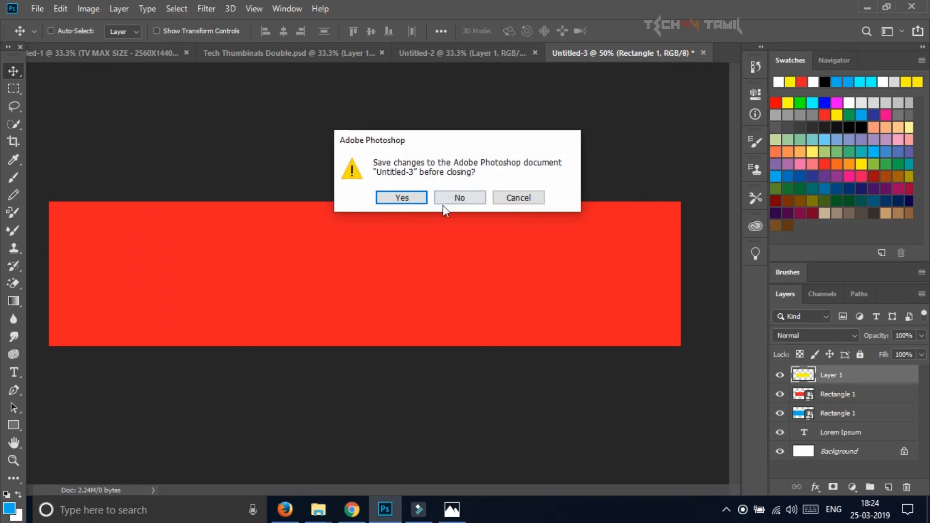
{"action": "left_click", "coordinate": [460, 197]}
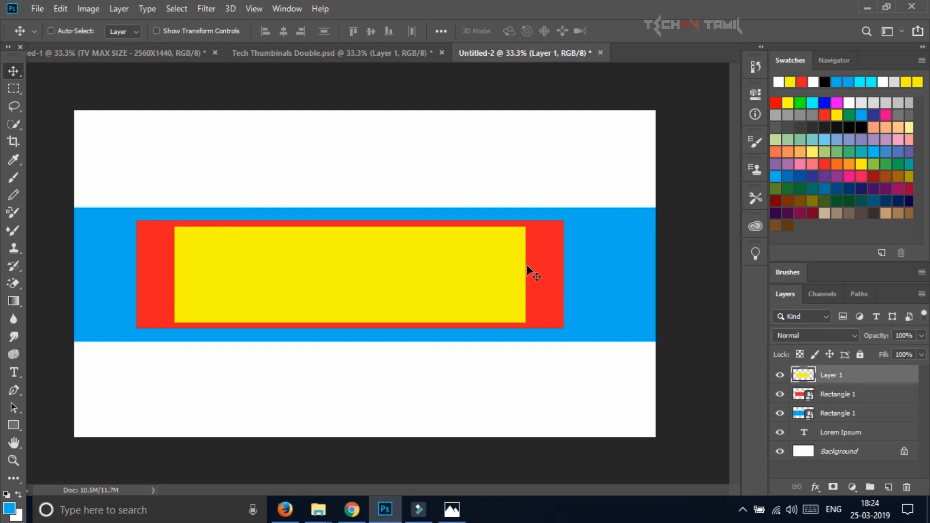
- Switch to the YouTube channel page in Firefox and open the channel art upload for a photo from the computer
{"action": "left_click", "coordinate": [351, 509]}
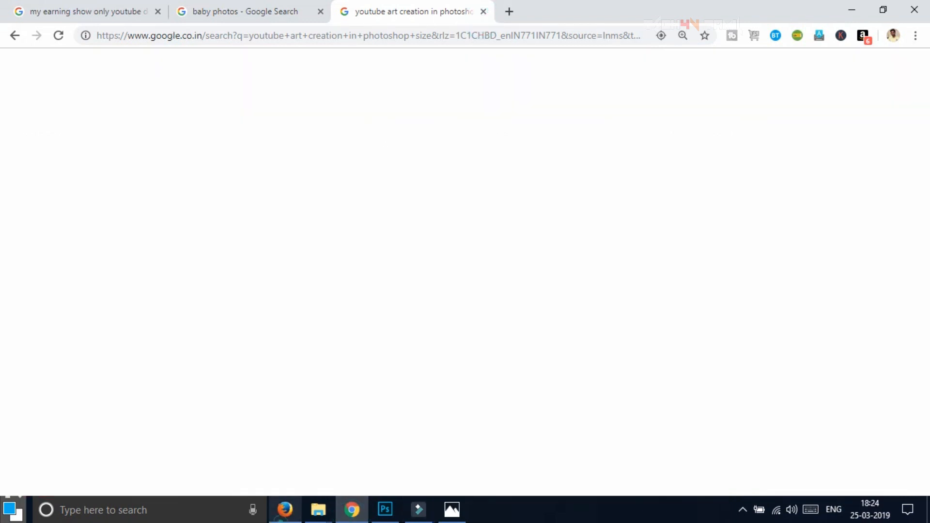
{"action": "left_click", "coordinate": [285, 509]}
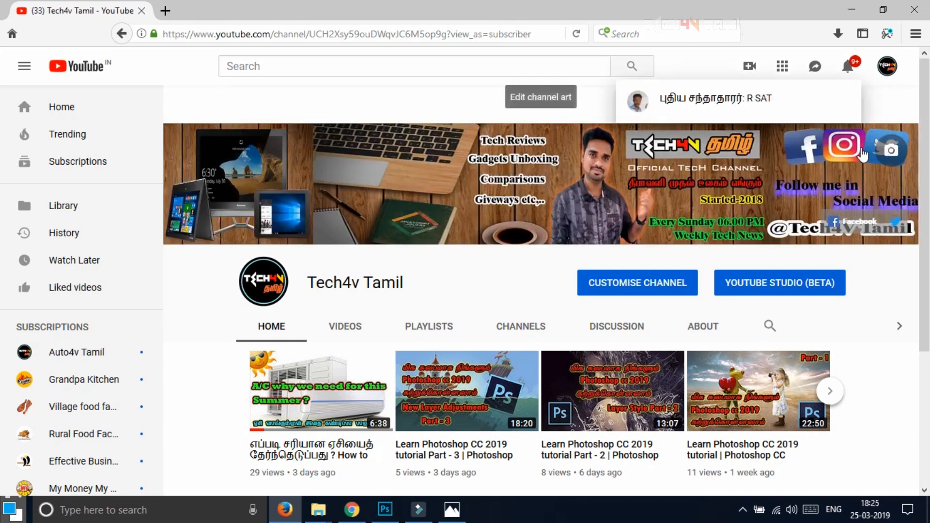
{"action": "left_click", "coordinate": [882, 150]}
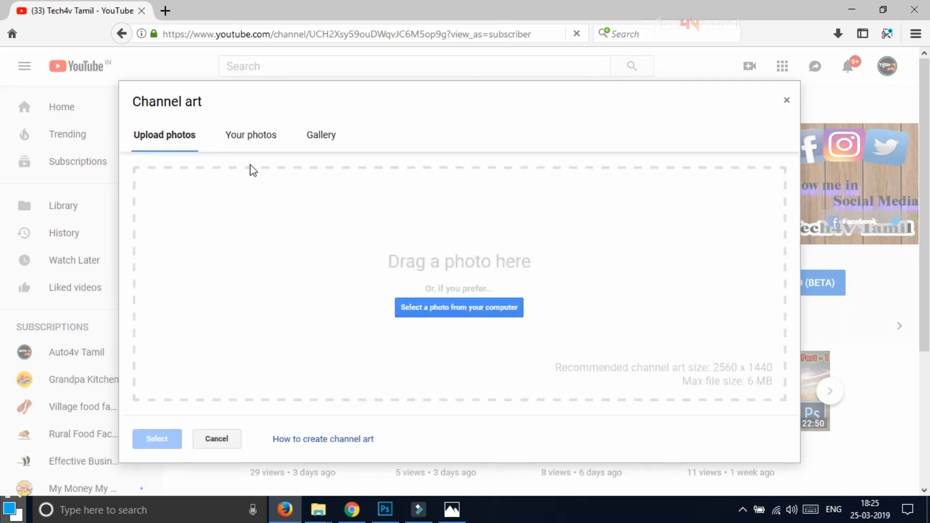
{"action": "left_click", "coordinate": [421, 307]}
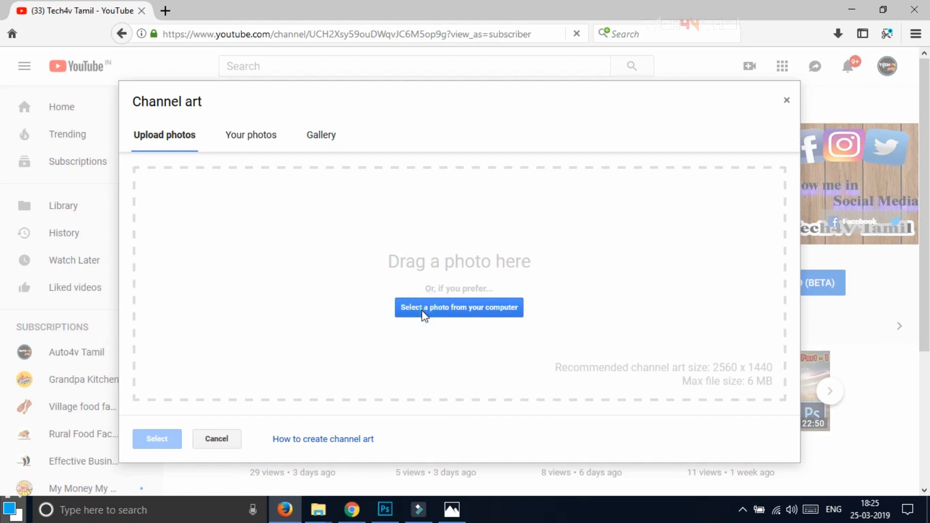
{"action": "left_click", "coordinate": [417, 308]}
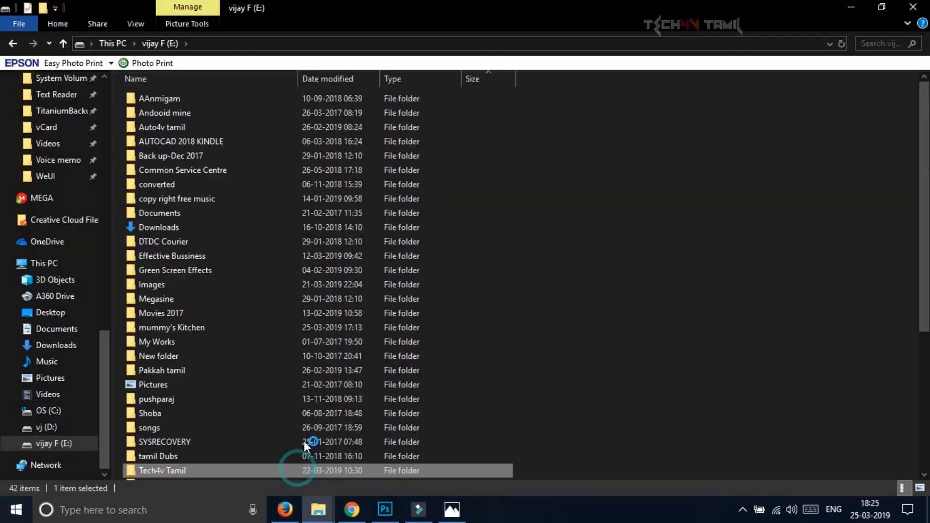
- Browse in File Explorer through the Tech4v Tamil and Tech4v Logos & intros folders to the chennel Thumbinil folder
{"action": "double_click", "coordinate": [304, 463]}
{"action": "left_click", "coordinate": [357, 334]}
{"action": "key", "text": "t"}
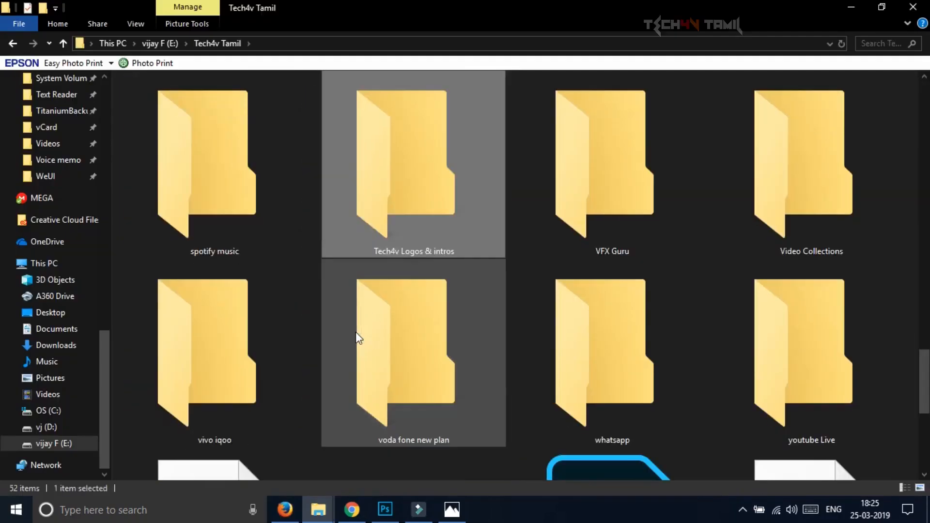
{"action": "double_click", "coordinate": [434, 214]}
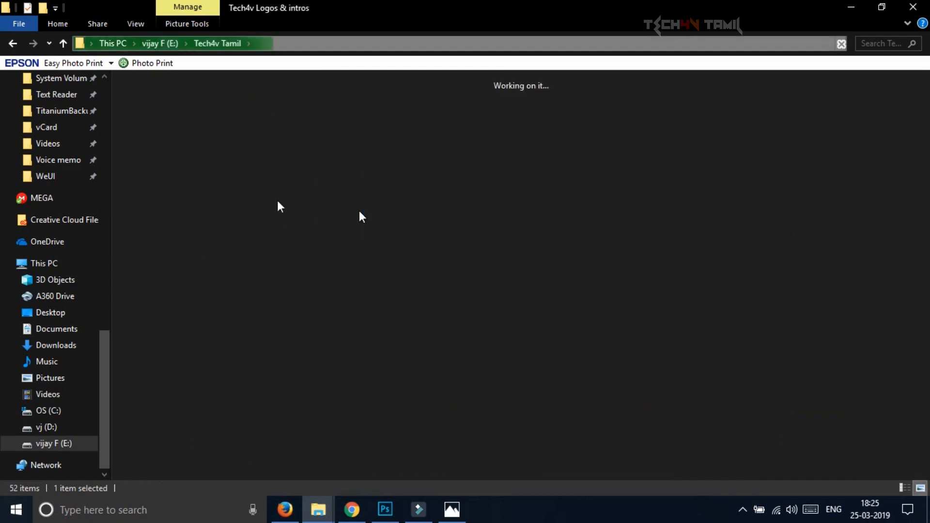
{"action": "right_click", "coordinate": [451, 509]}
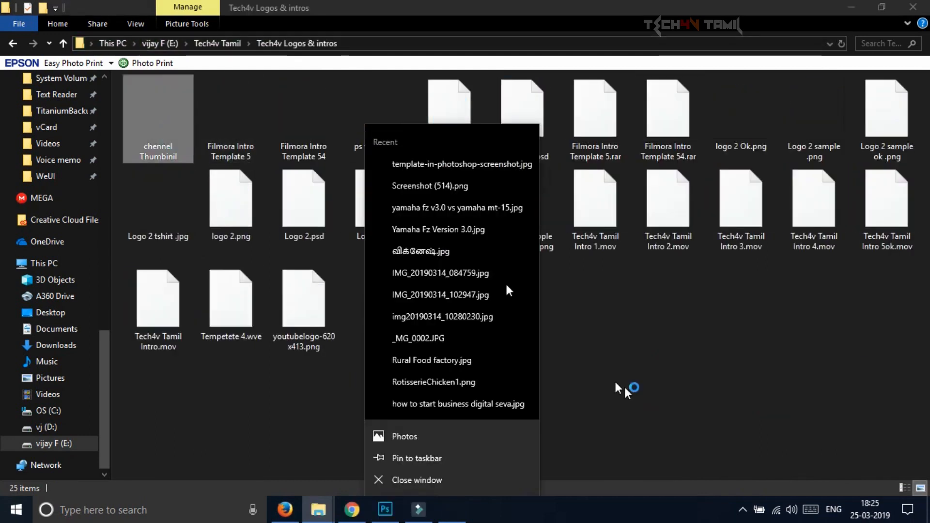
{"action": "left_click", "coordinate": [626, 388]}
{"action": "key", "text": "Return"}
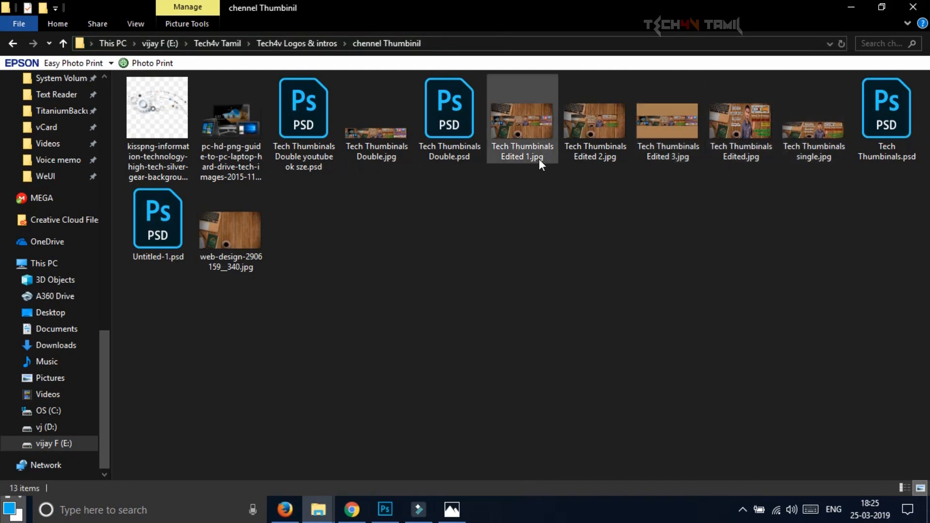
- Load Tech Thumbinals Edited 3.jpg into the channel art upload to preview it across devices, switching Auto-enhance on and off again
{"action": "left_click", "coordinate": [383, 141]}
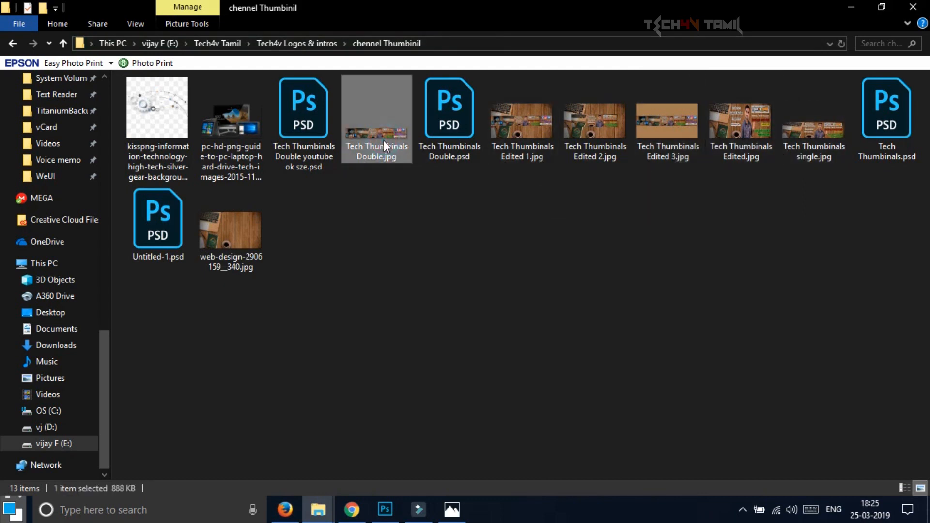
{"action": "left_click", "coordinate": [654, 138]}
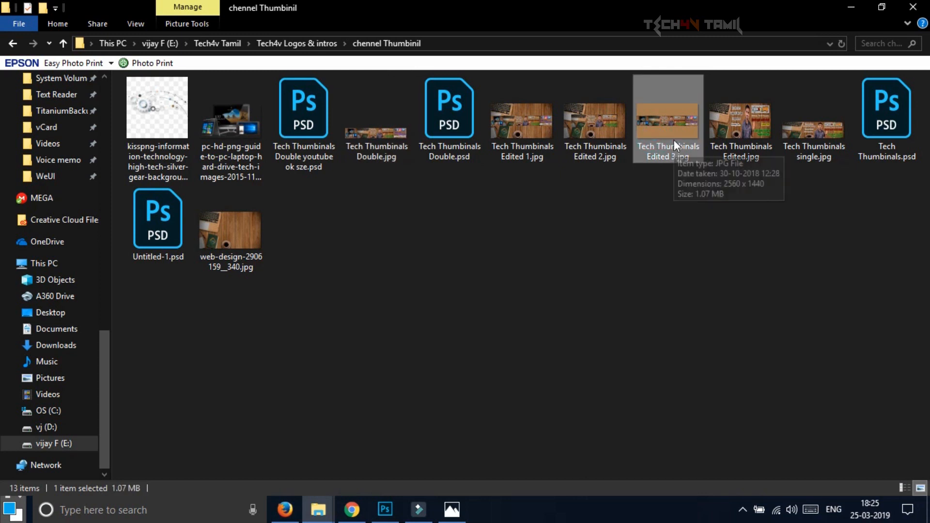
{"action": "left_click_drag", "start_coordinate": [674, 127], "coordinate": [469, 317]}
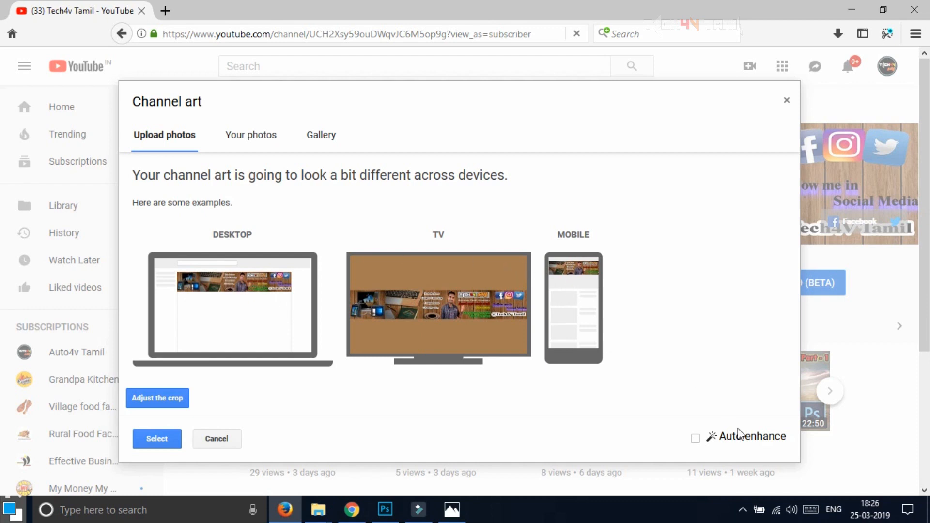
{"action": "left_click", "coordinate": [694, 442]}
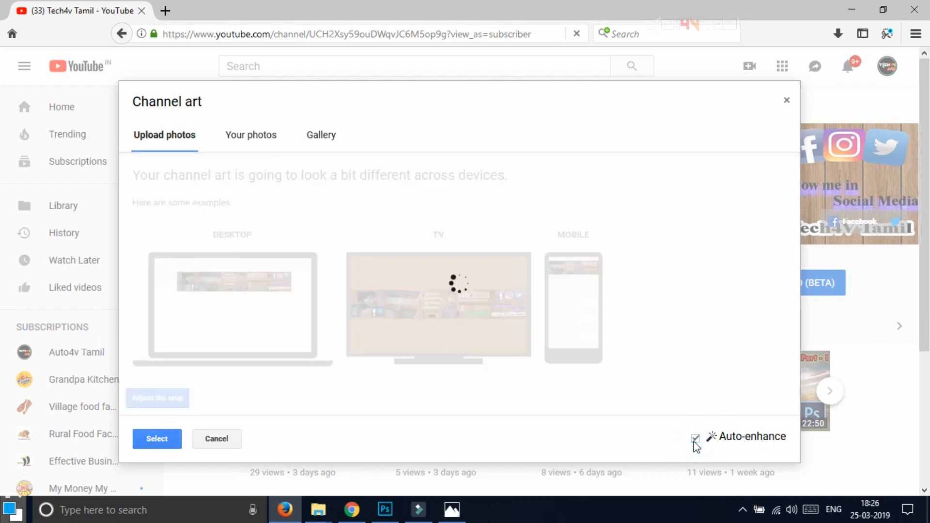
{"action": "left_click", "coordinate": [695, 442]}
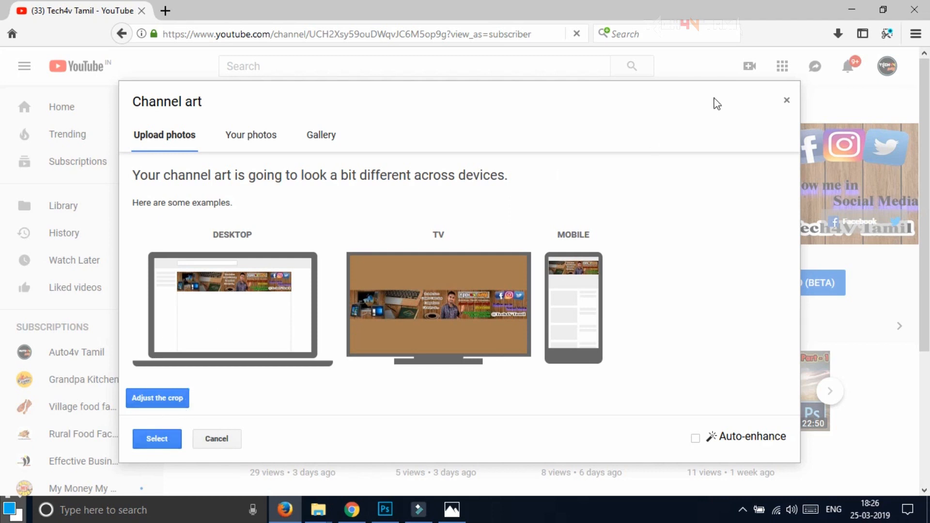
- Close the channel art upload without applying the image and return to the 2560 x 1440 layout in Photoshop
{"action": "left_click", "coordinate": [786, 101]}
{"action": "left_click", "coordinate": [861, 6]}
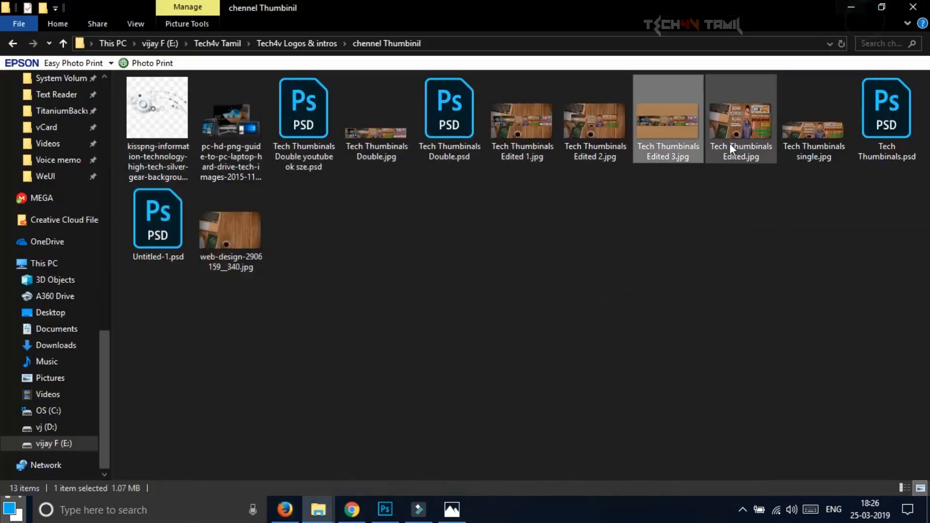
{"action": "left_click", "coordinate": [386, 511]}
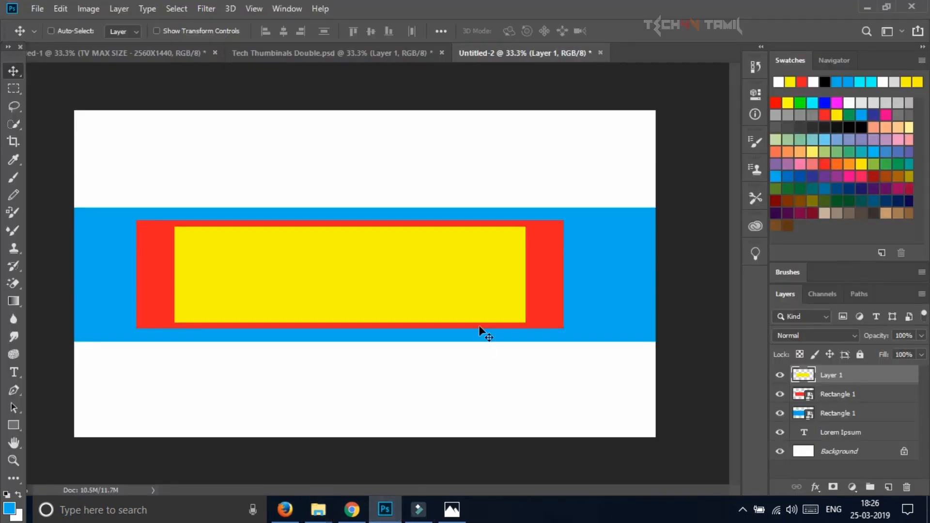